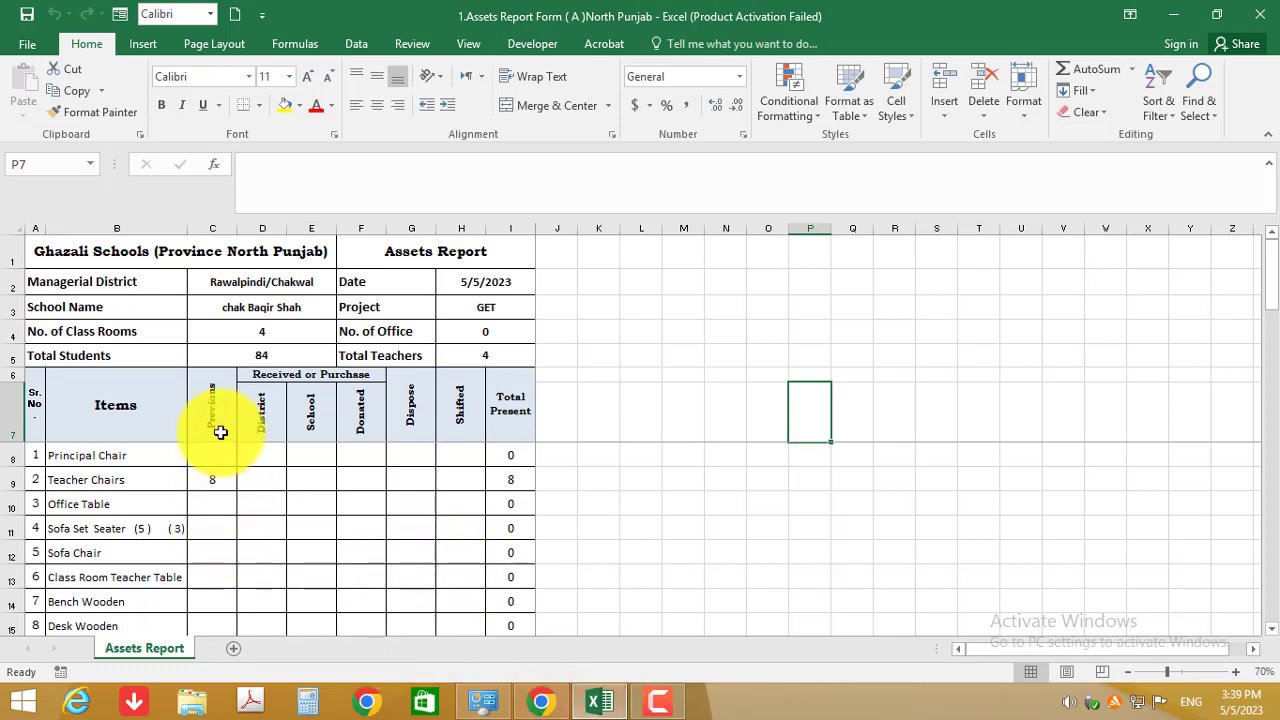
Step: Review the report's header entries for managerial district, date, school name, project, class rooms, offices, total students and total teachers
left_click(248, 287)
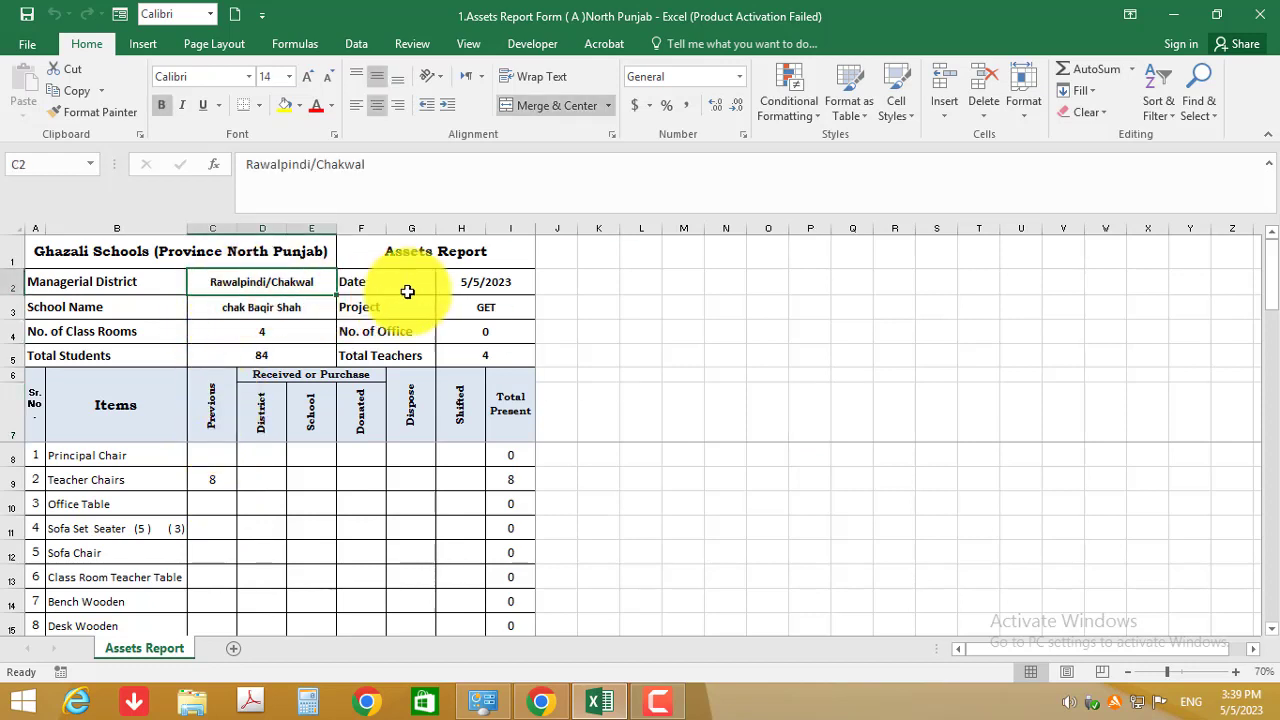
left_click(514, 285)
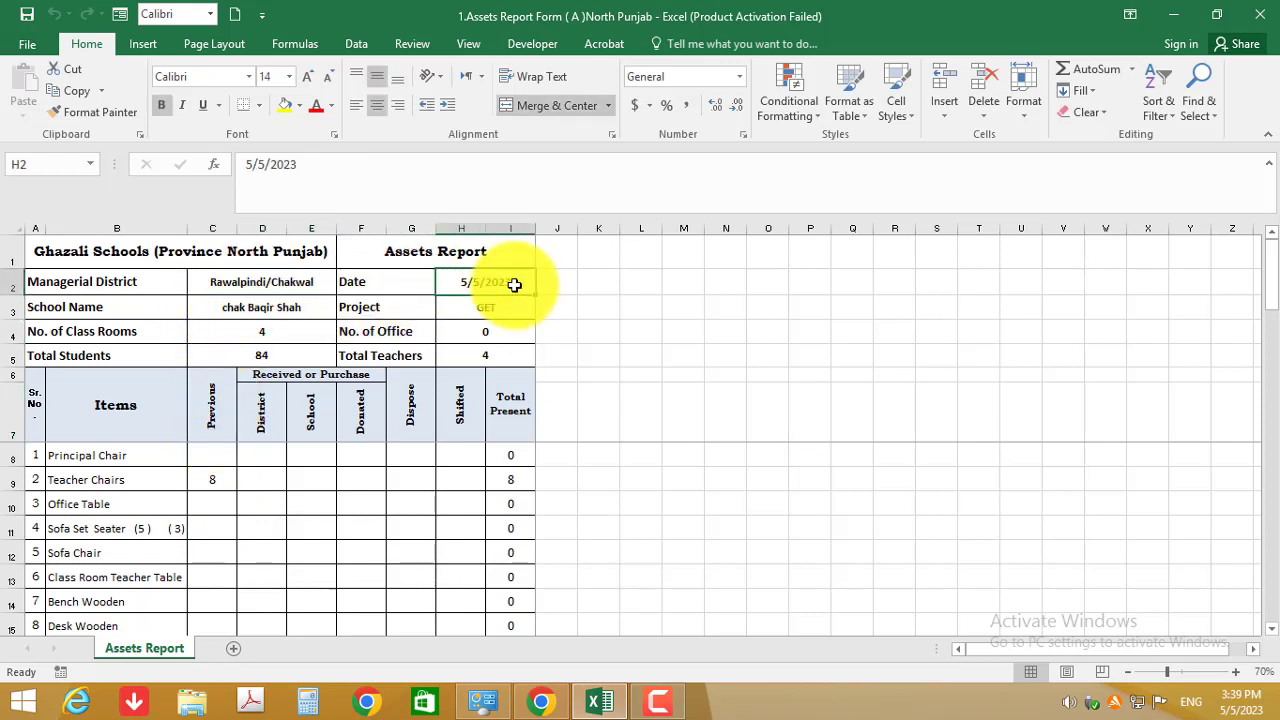
left_click(298, 307)
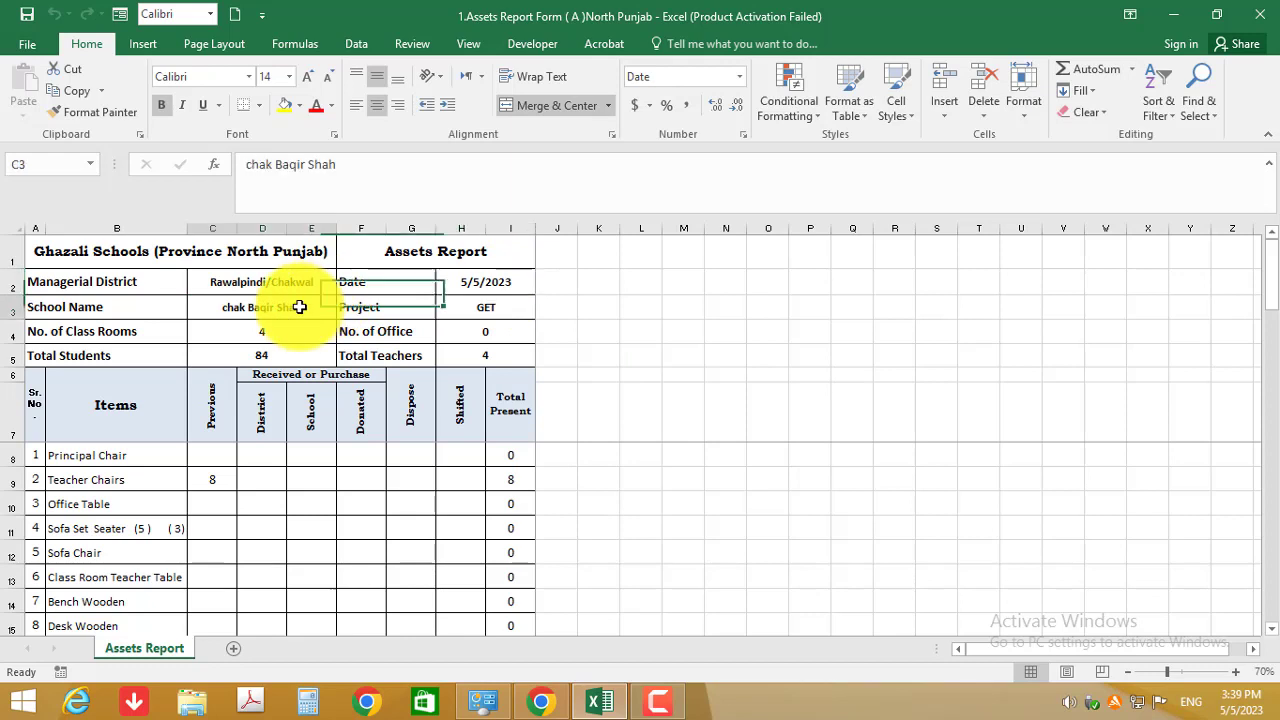
left_click(472, 314)
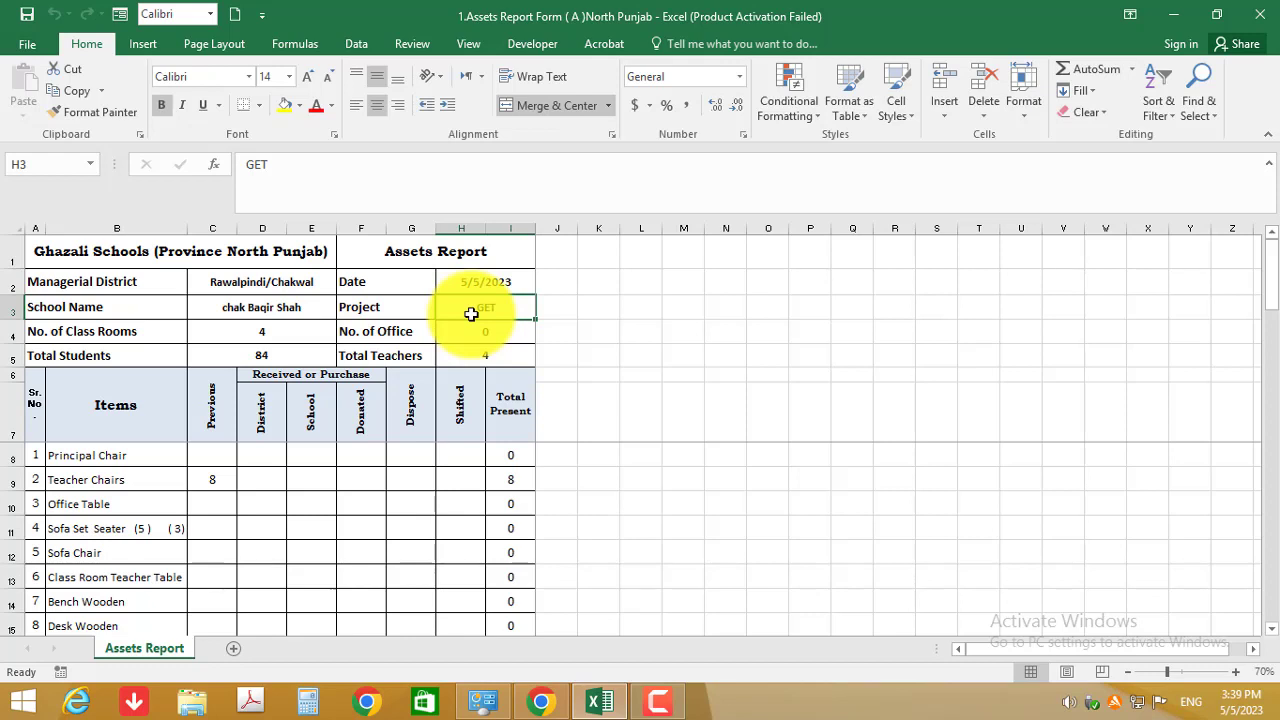
left_click(281, 336)
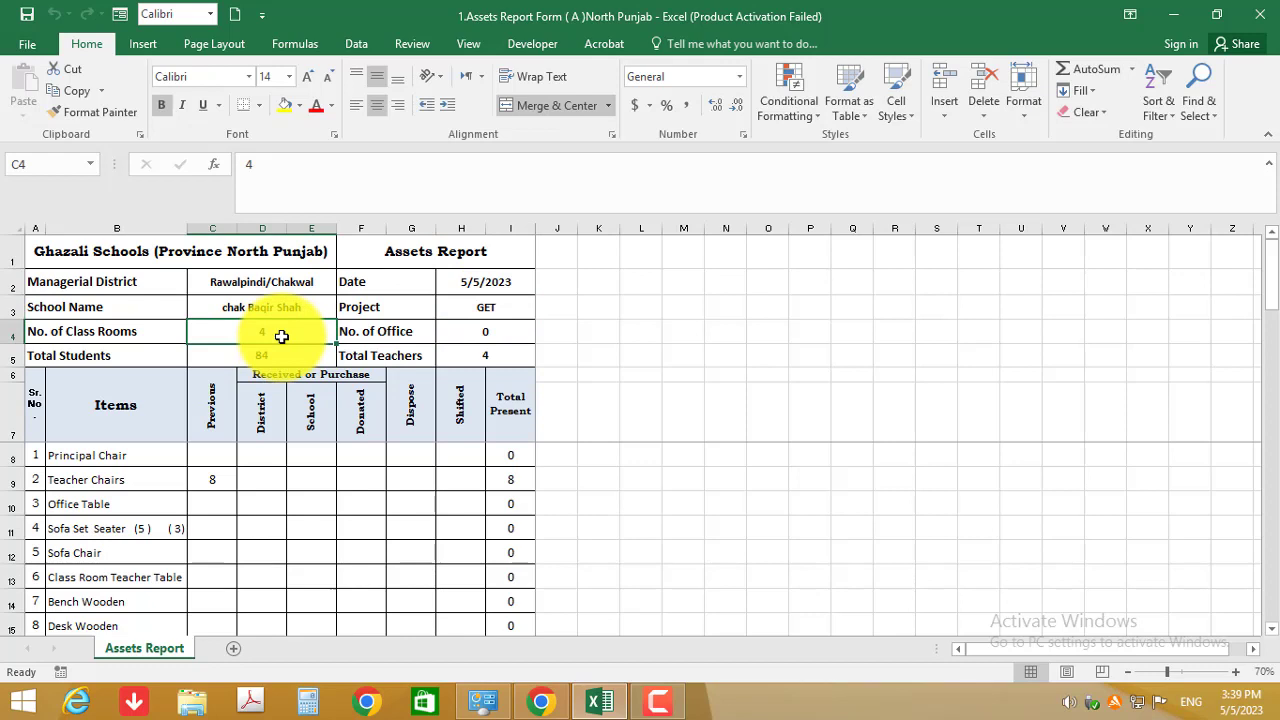
left_click(473, 339)
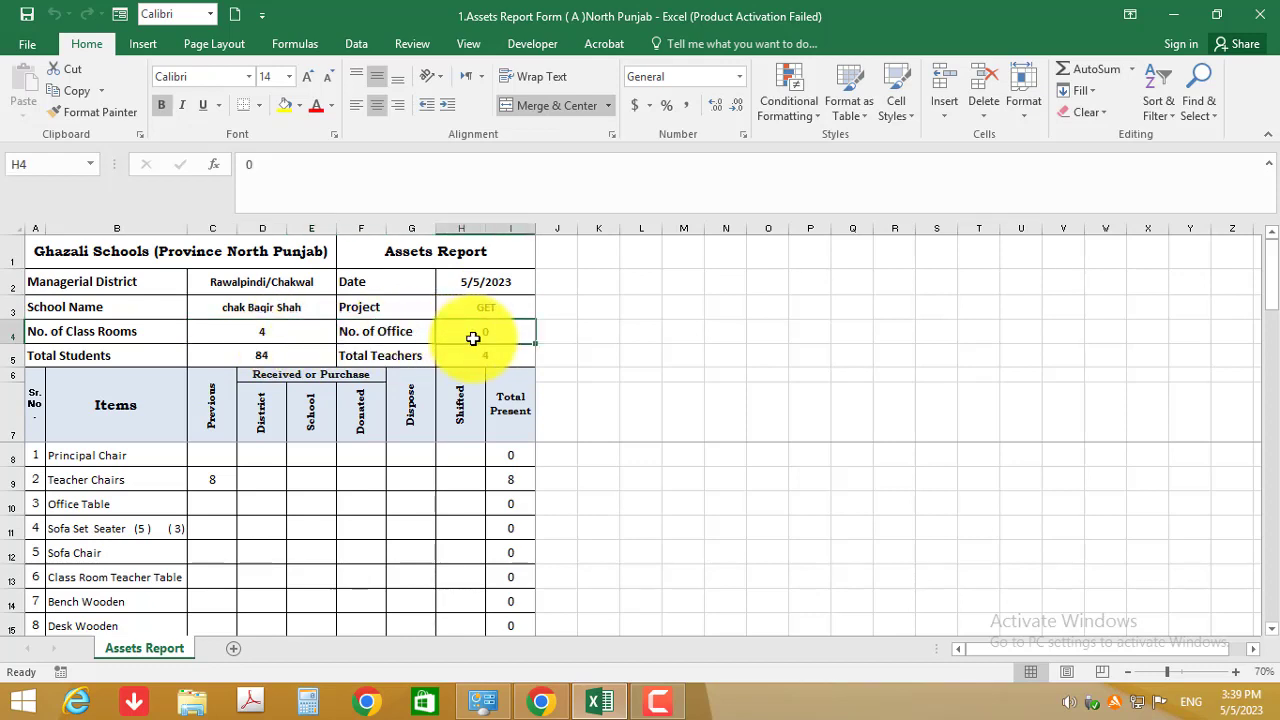
left_click(273, 355)
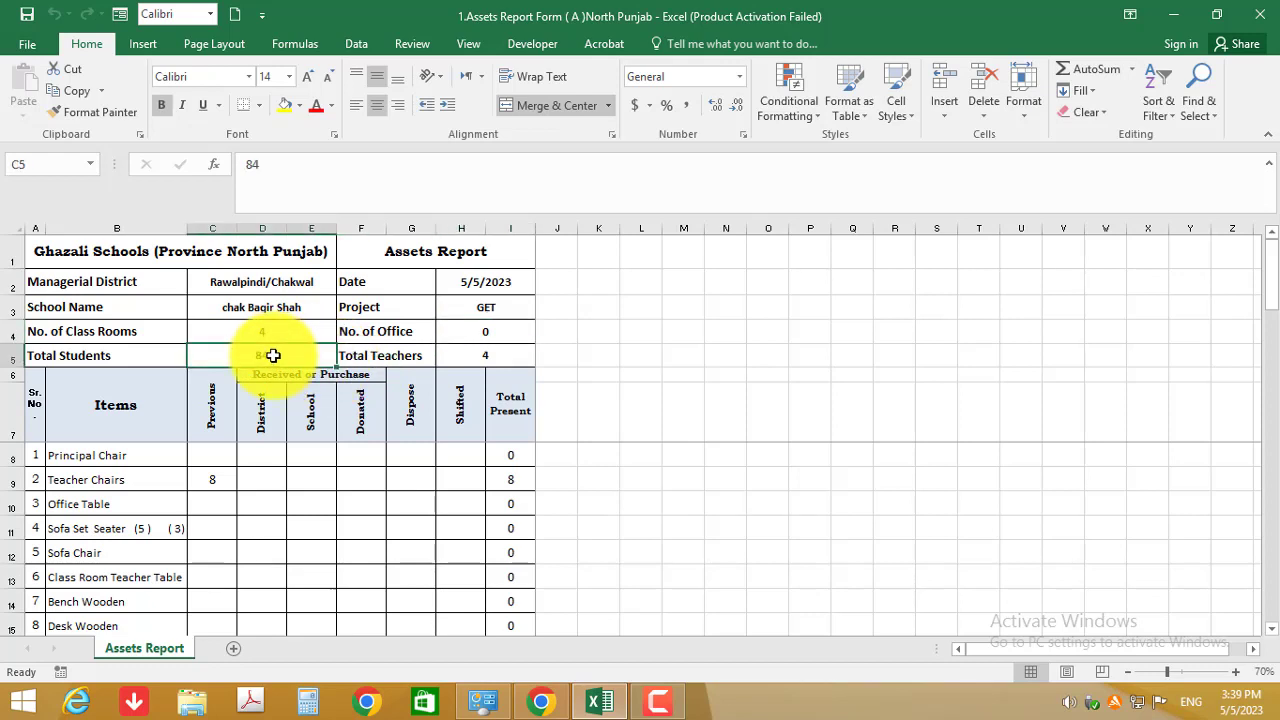
left_click(462, 355)
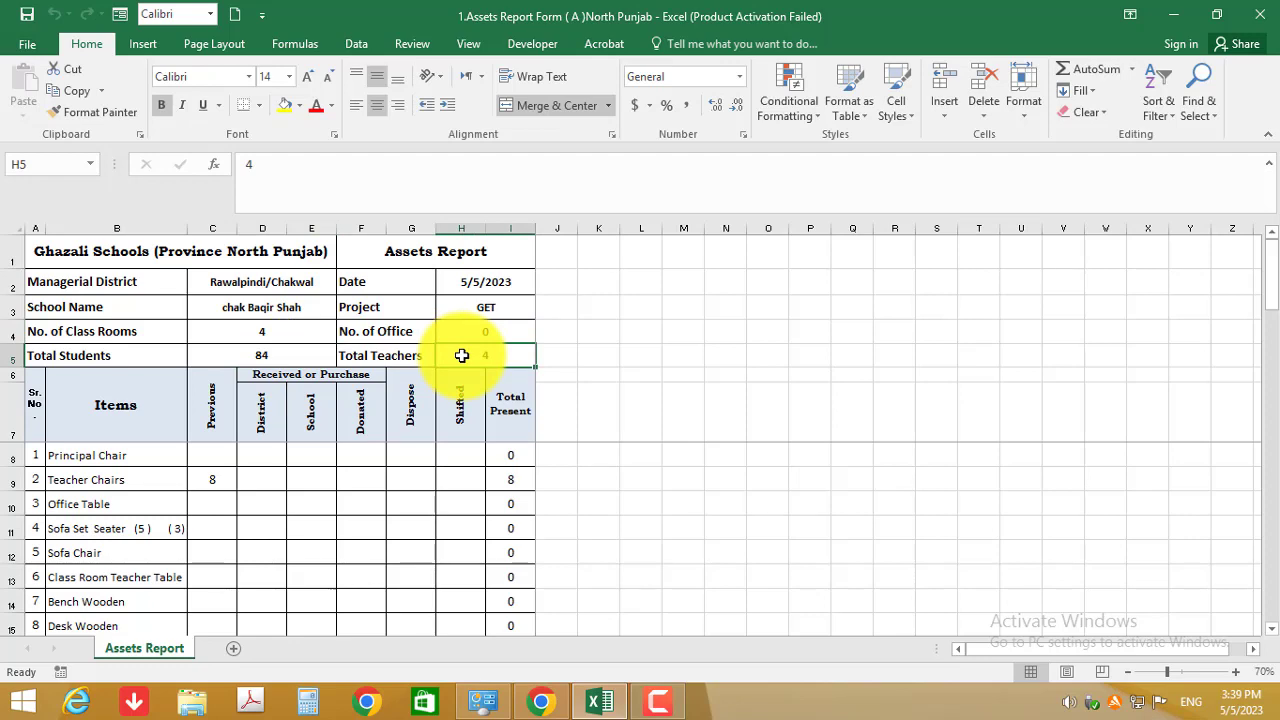
scroll(457, 380, "down", 2)
scroll(297, 511, "up", 2)
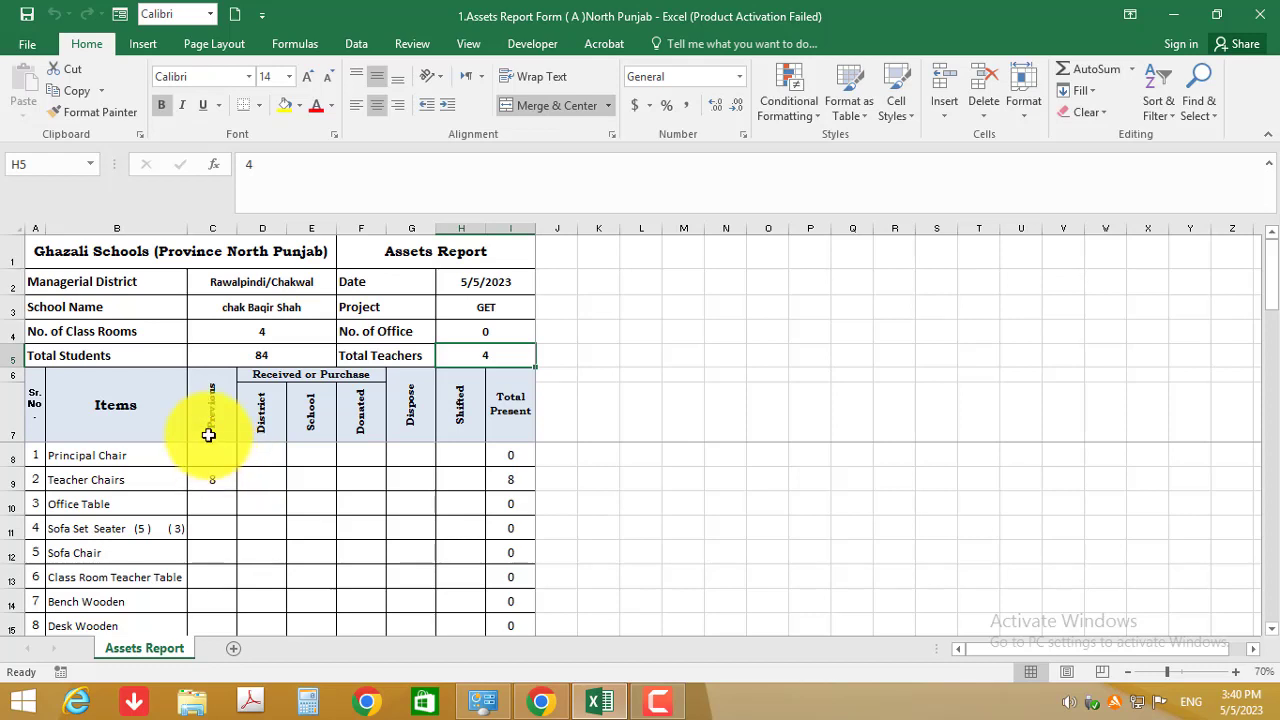
Step: Review the table's column headings from Items and Previous through District, School, Donated, Dispose and Shifted to Total Present
left_click(80, 425)
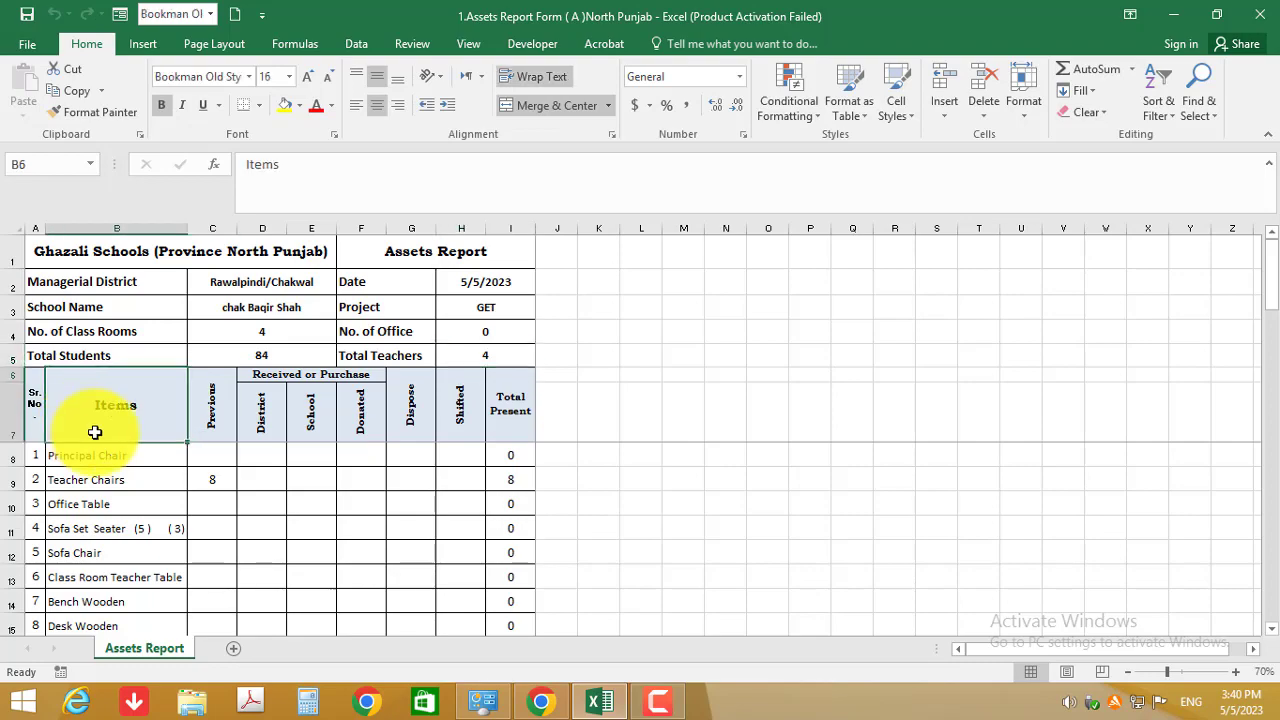
left_click(205, 426)
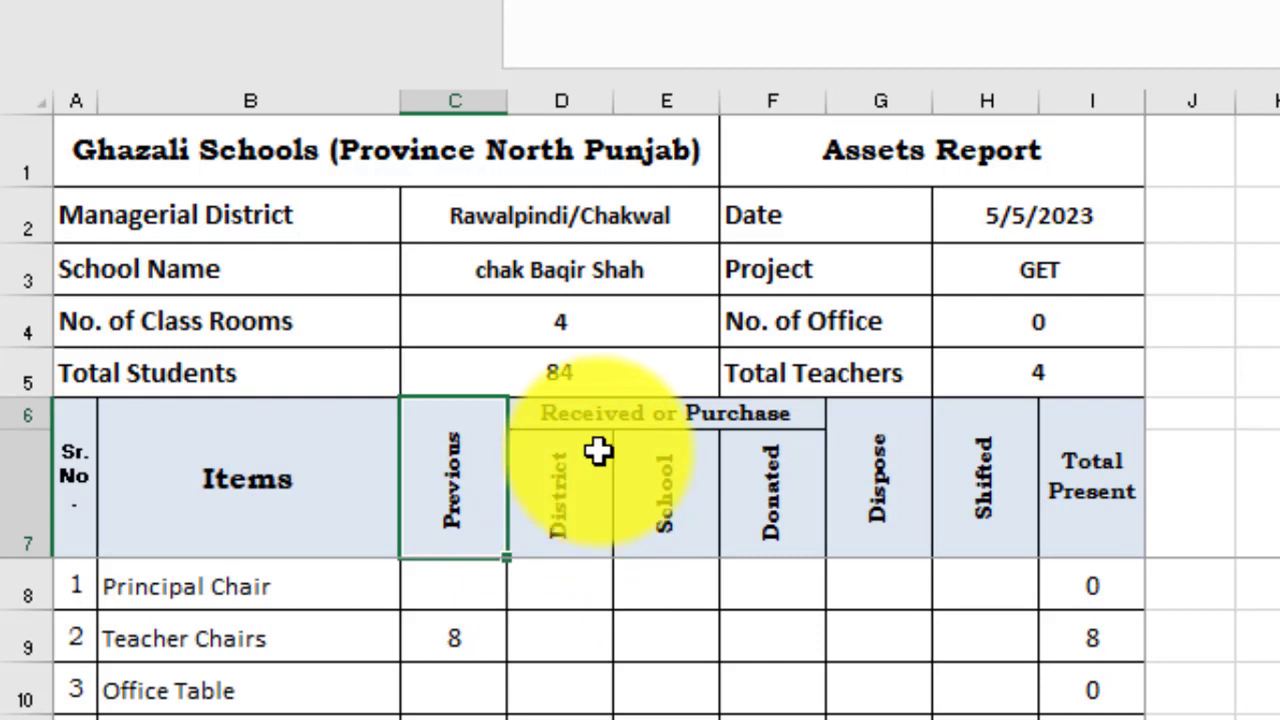
left_click(560, 535)
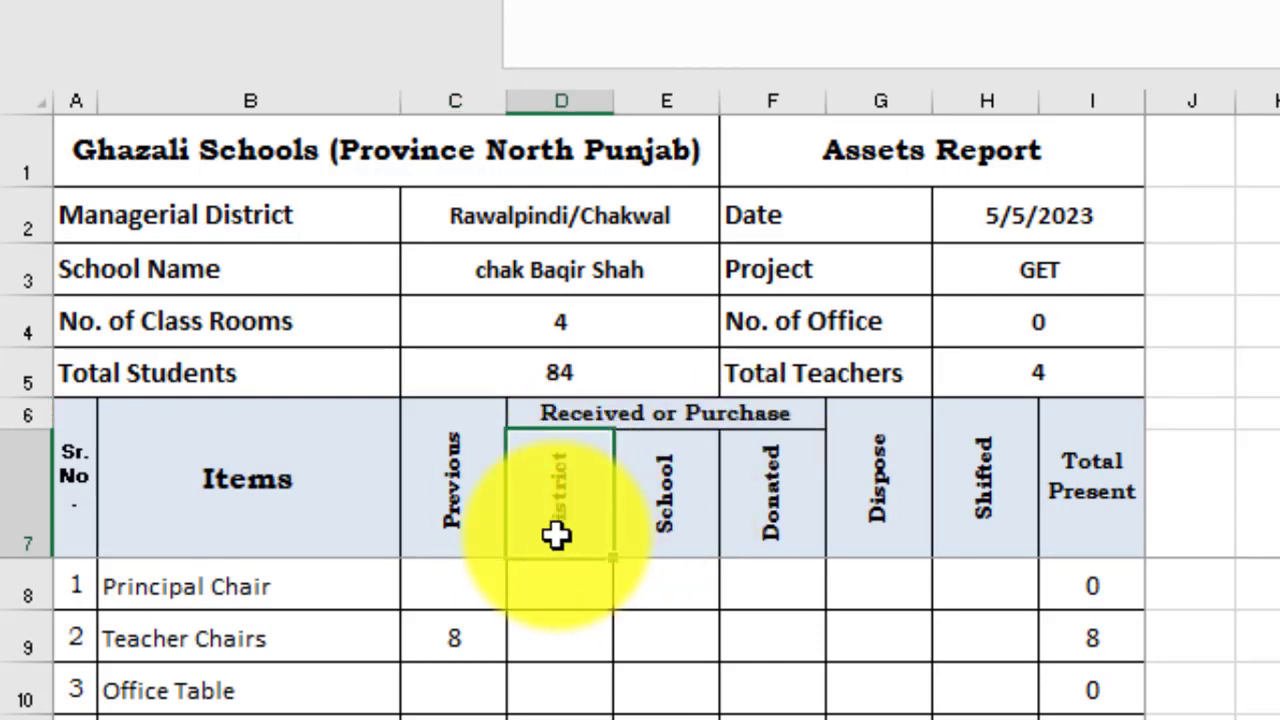
left_click(661, 542)
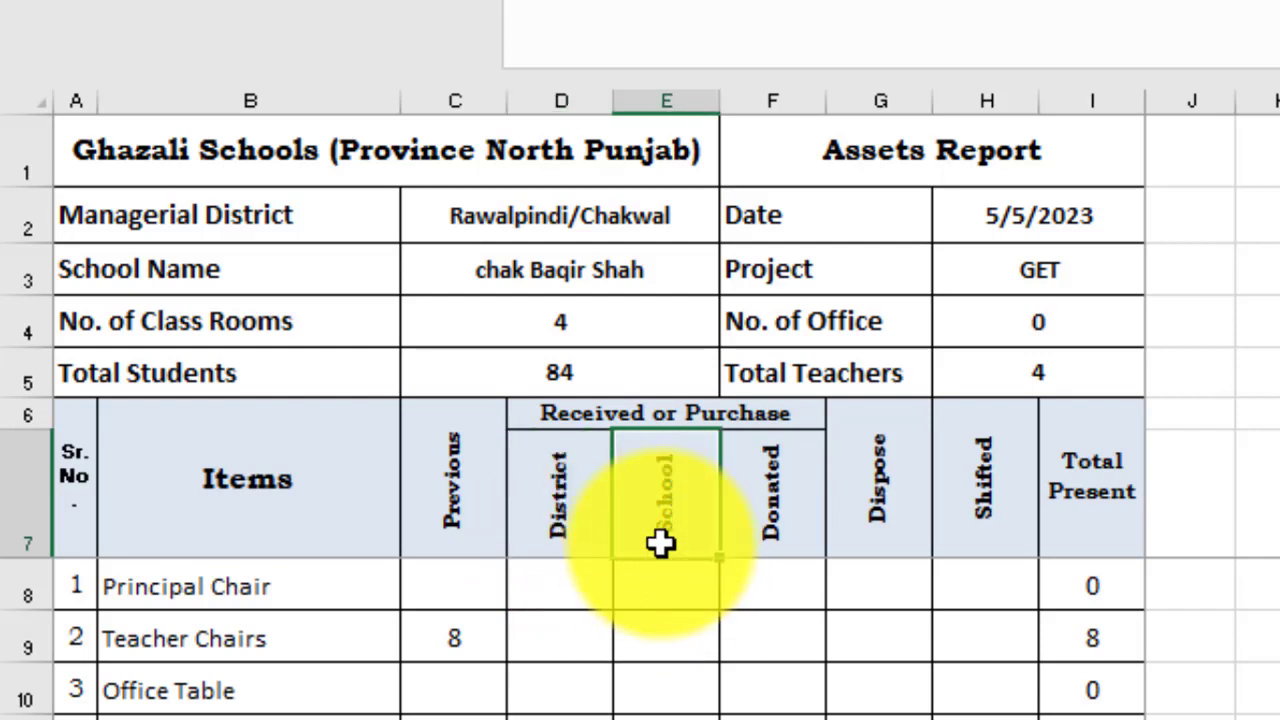
left_click(782, 542)
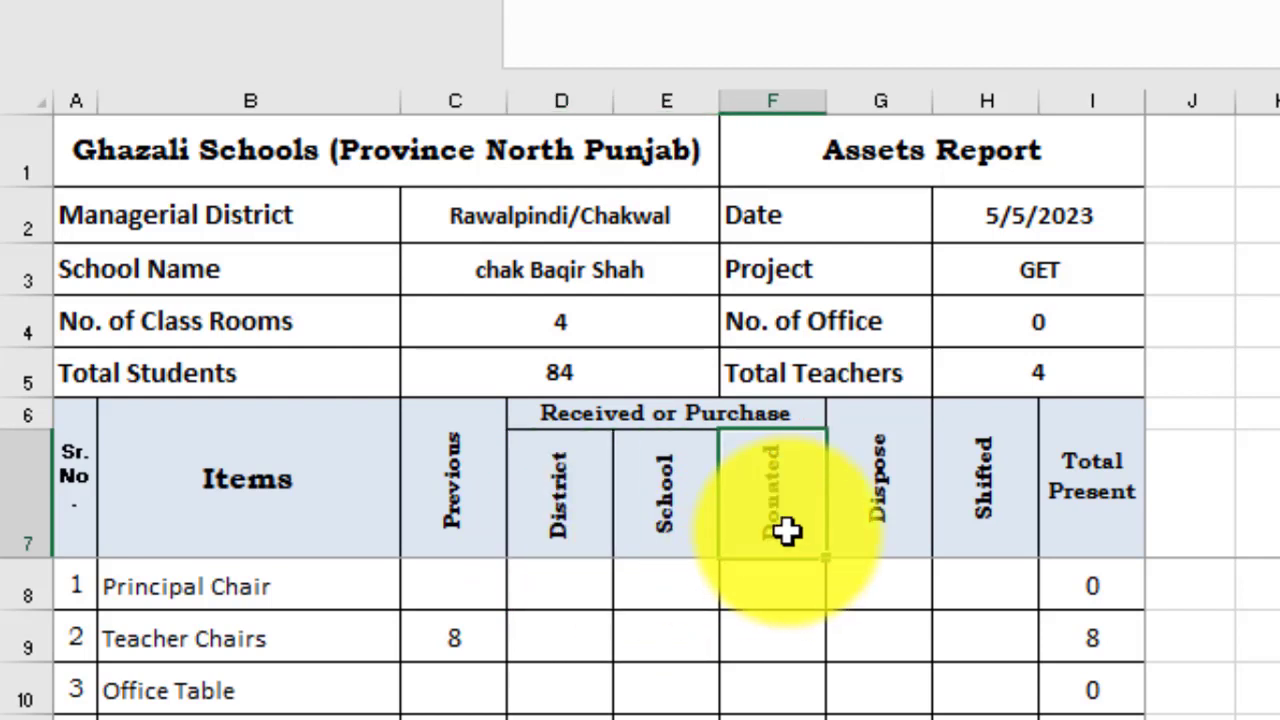
left_click(903, 531)
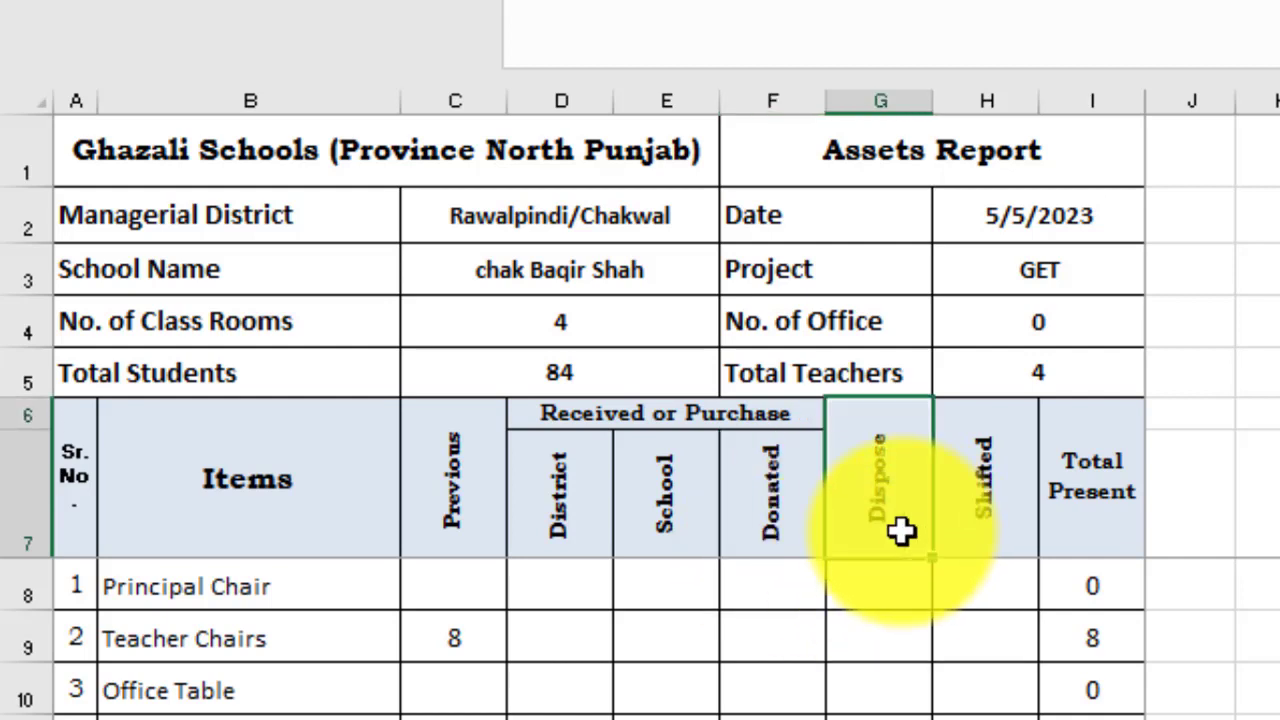
left_click(988, 540)
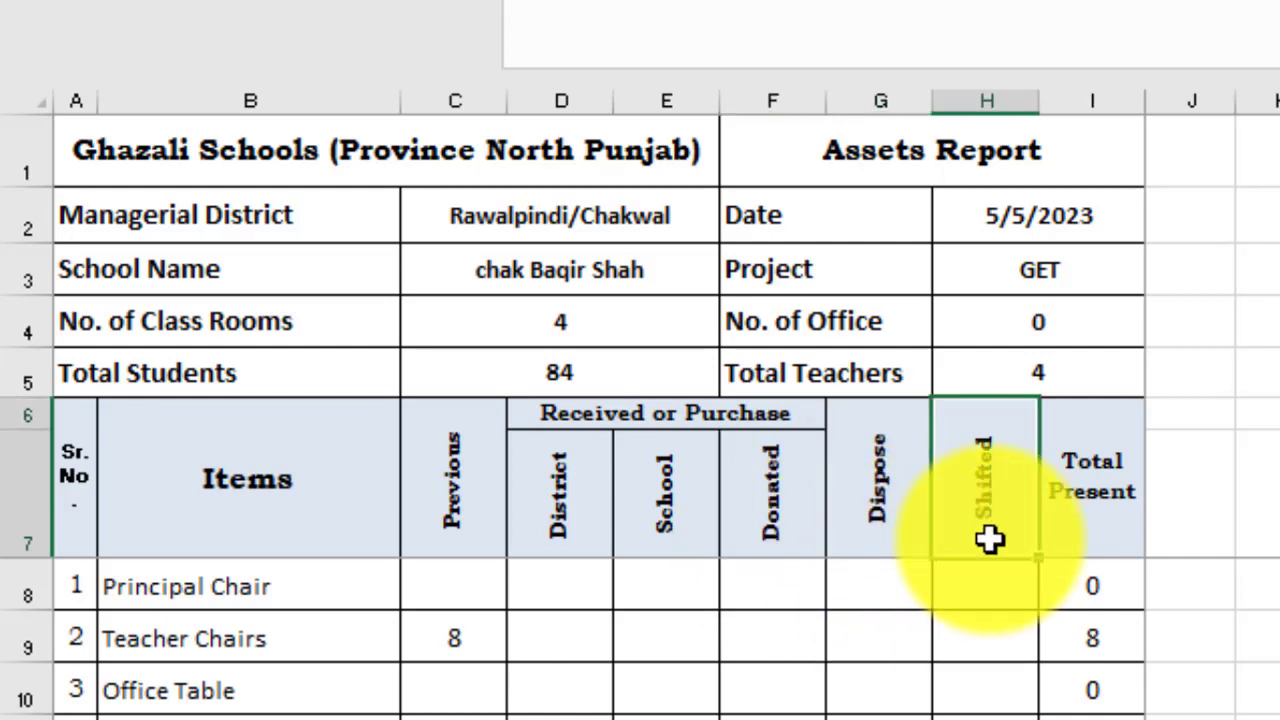
left_click(1093, 541)
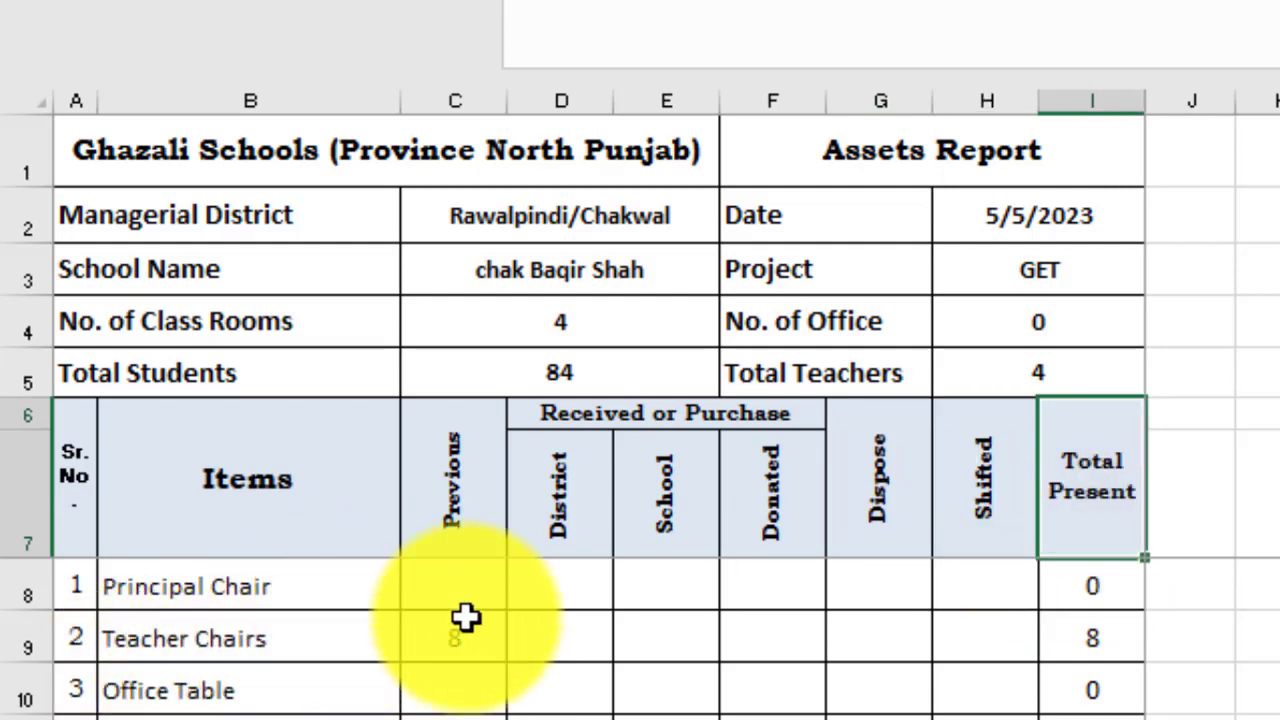
Step: In the Teacher Chairs row, enter the received or purchased quantities: 2 for District, 1 for School and 1 for Donated
left_click(380, 634)
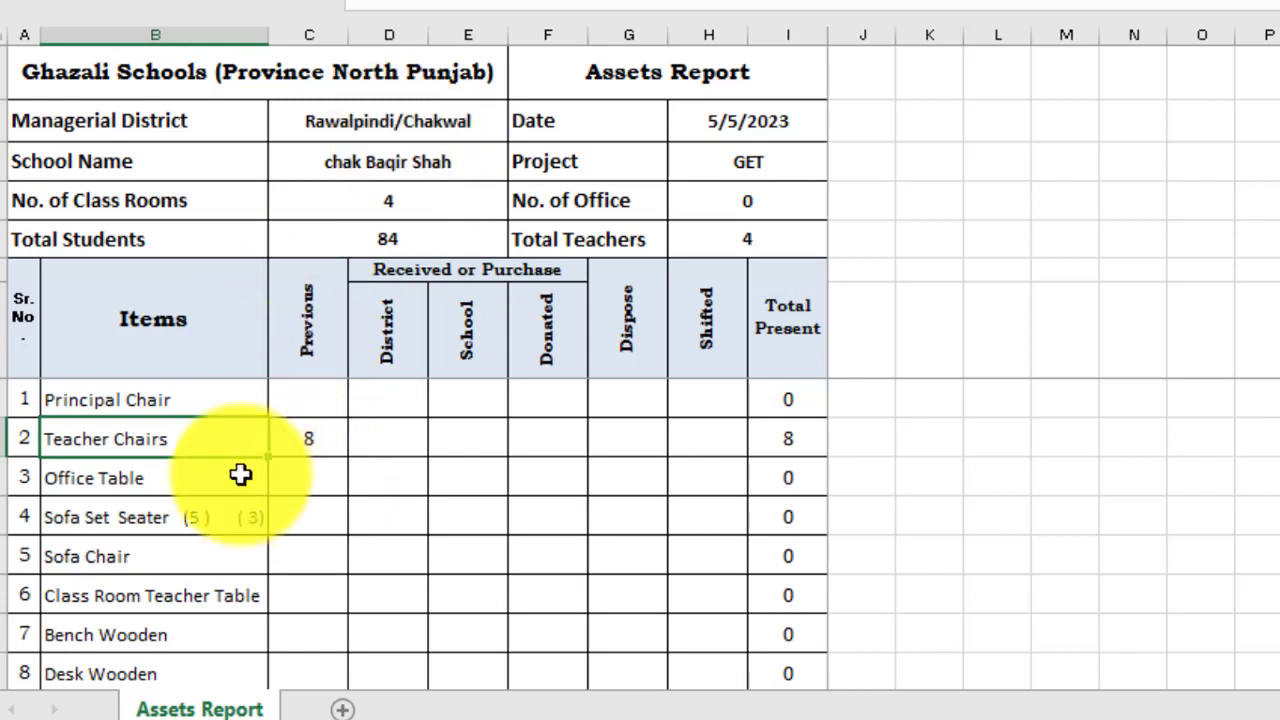
left_click(314, 443)
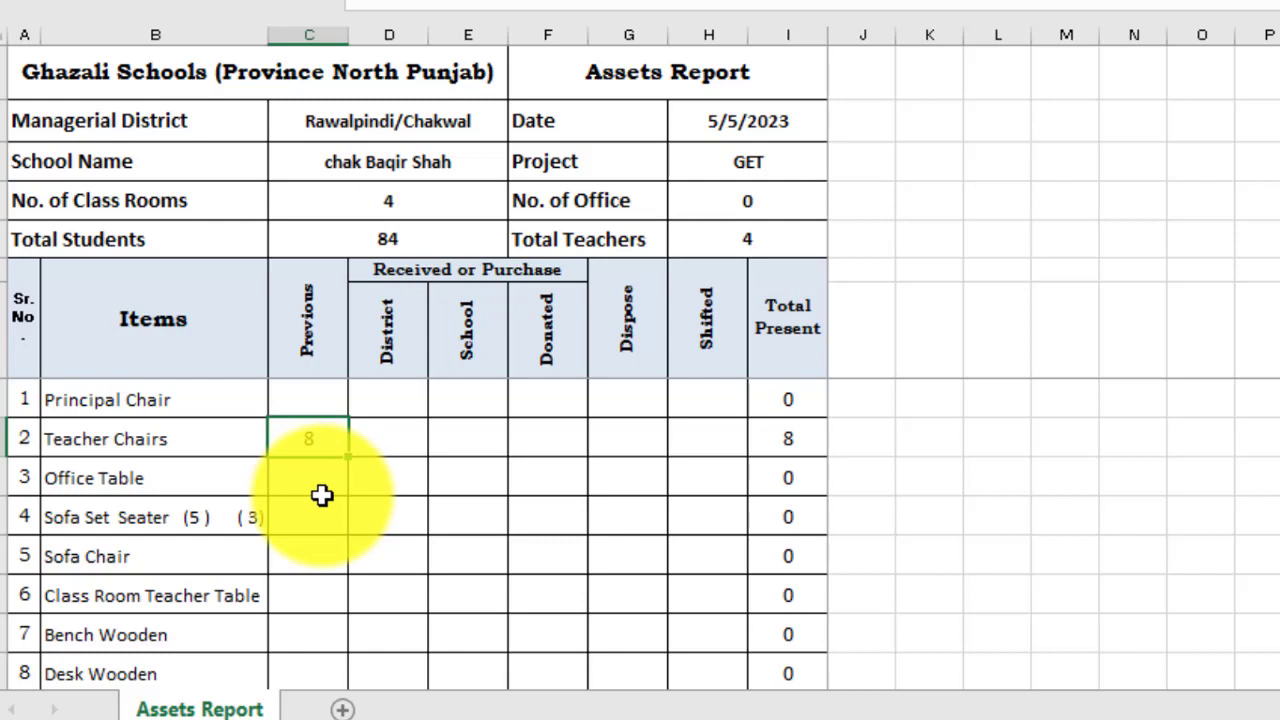
key("Right")
type("2")
key("ctrl+Return")
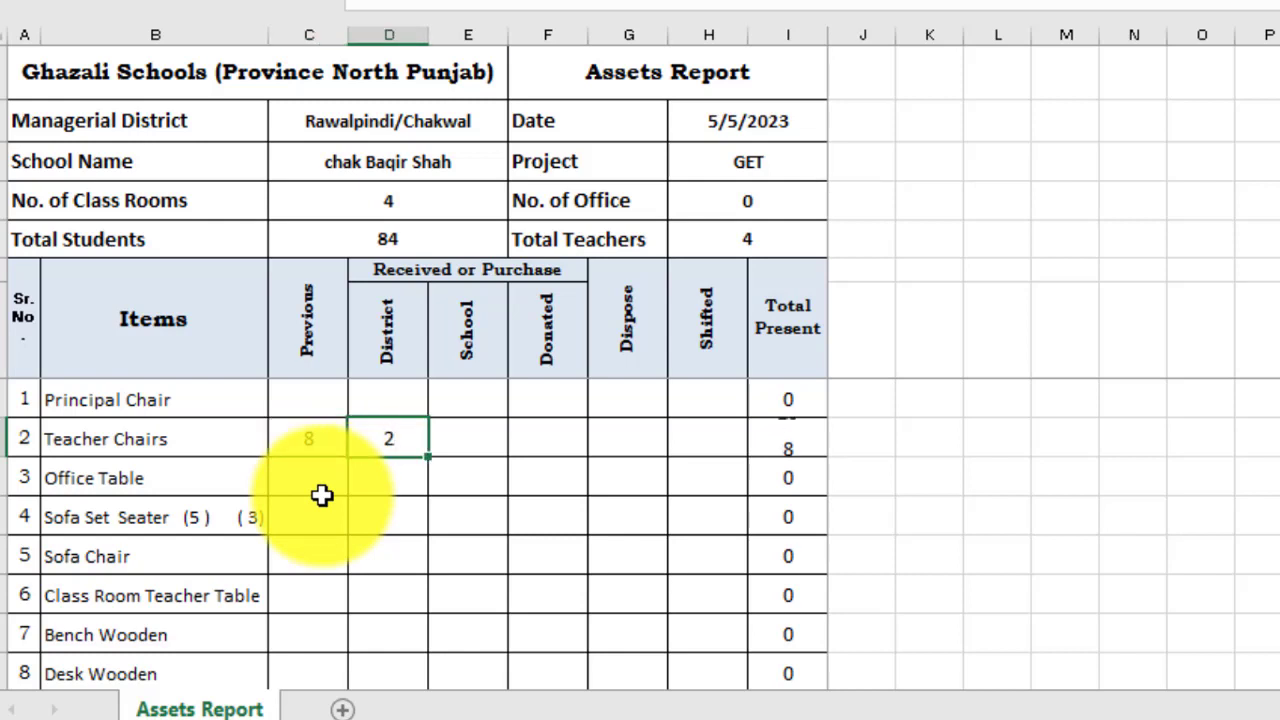
key("Right")
type("1")
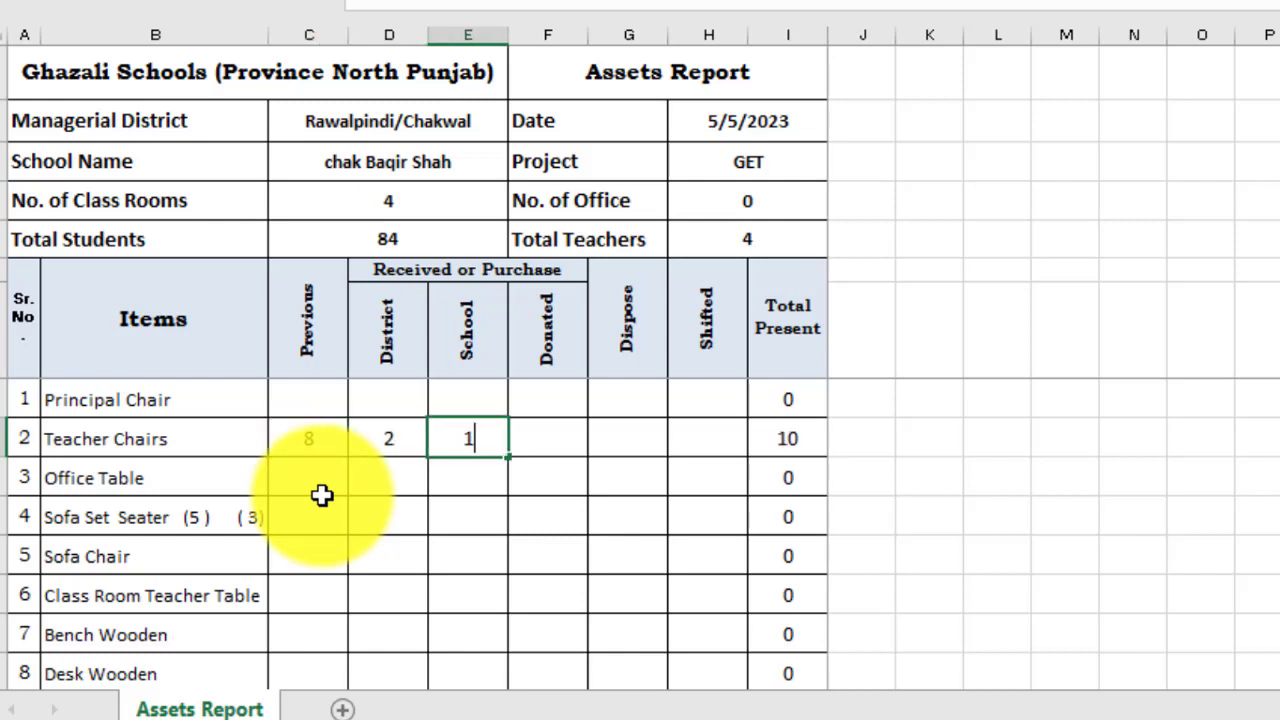
key("ctrl+Return")
key("Right")
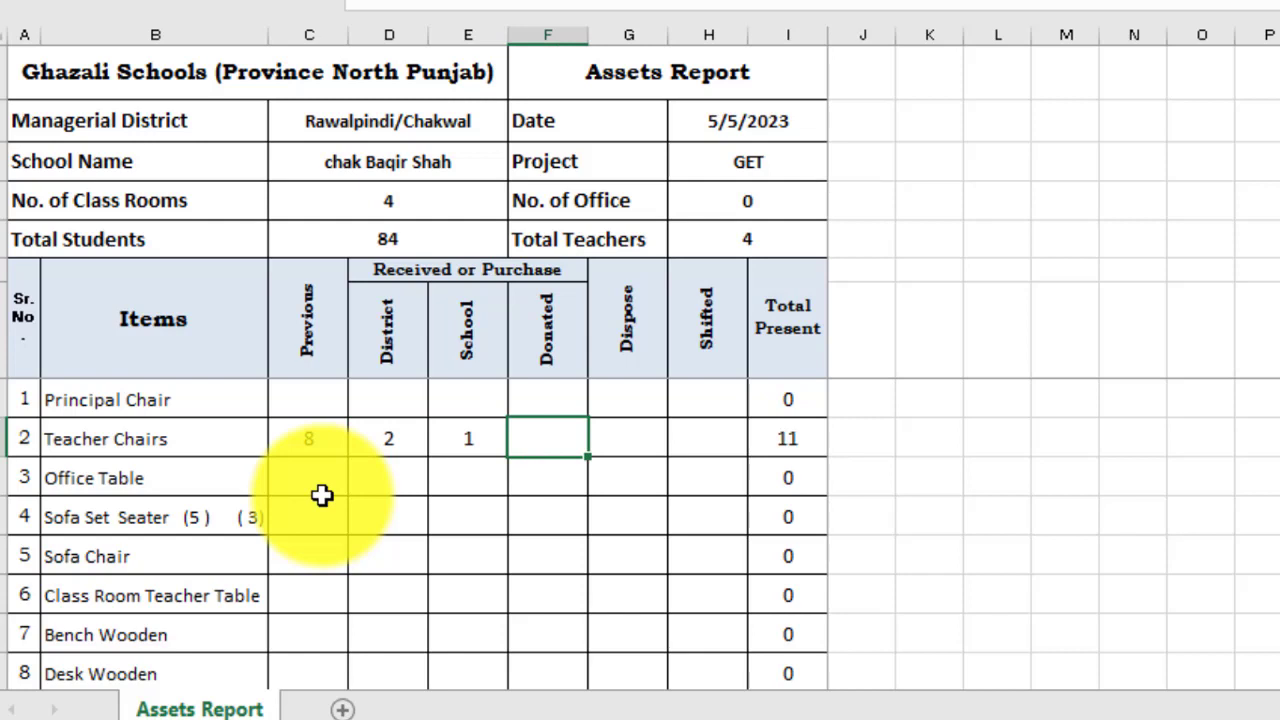
type("1")
key("ctrl+Return")
key("Right")
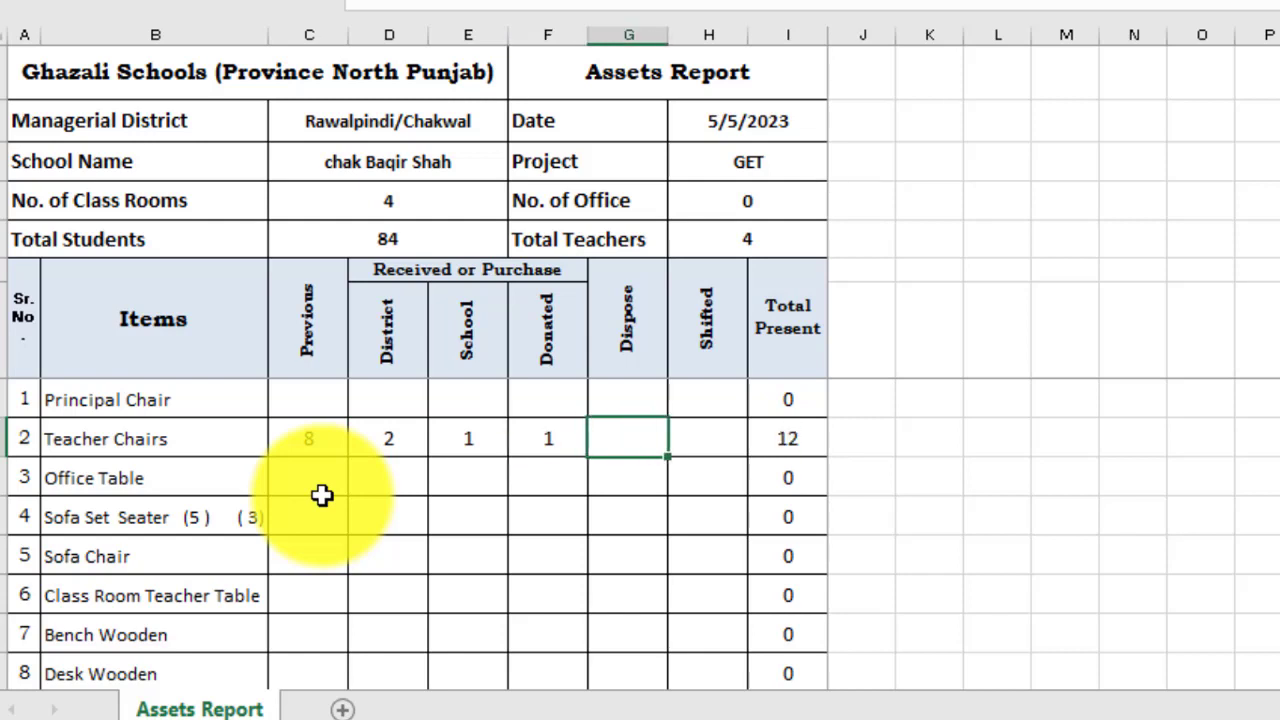
Step: In the Teacher Chairs row, enter 3 as the disposed quantity and 2 as the shifted quantity
type("3")
key("ctrl+Return")
key("Right")
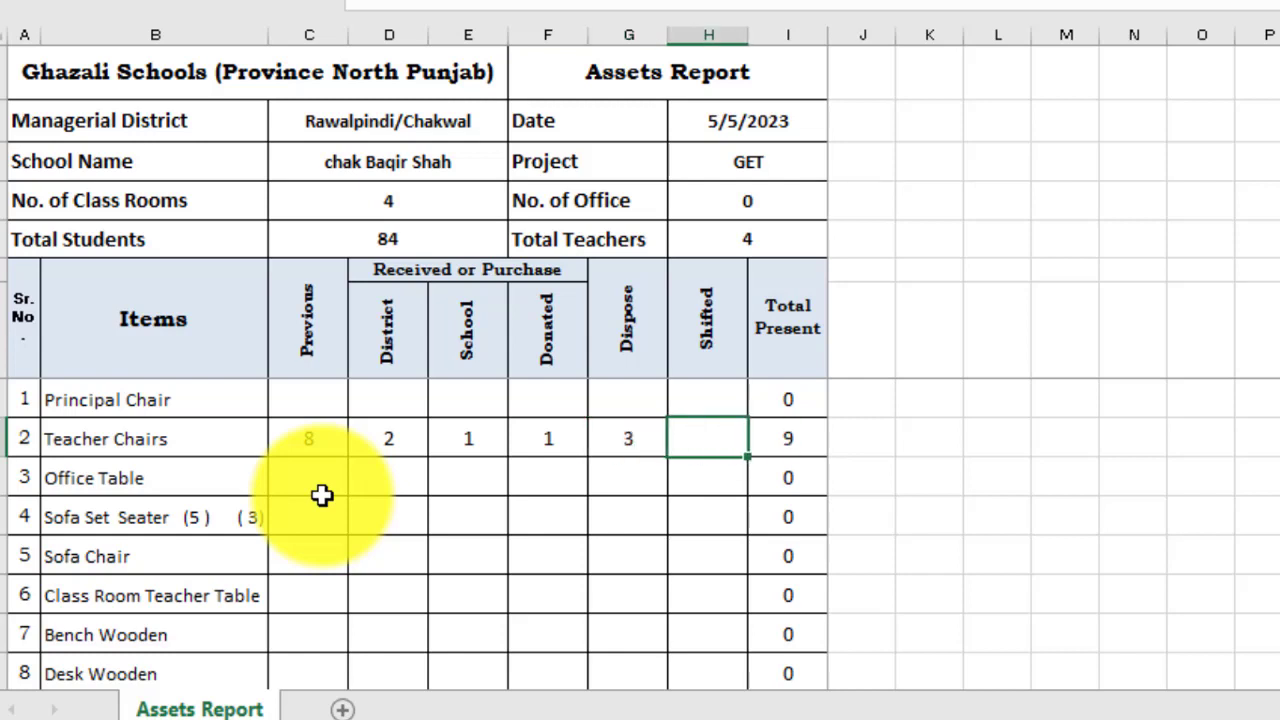
type("2")
key("ctrl+Return")
key("Right")
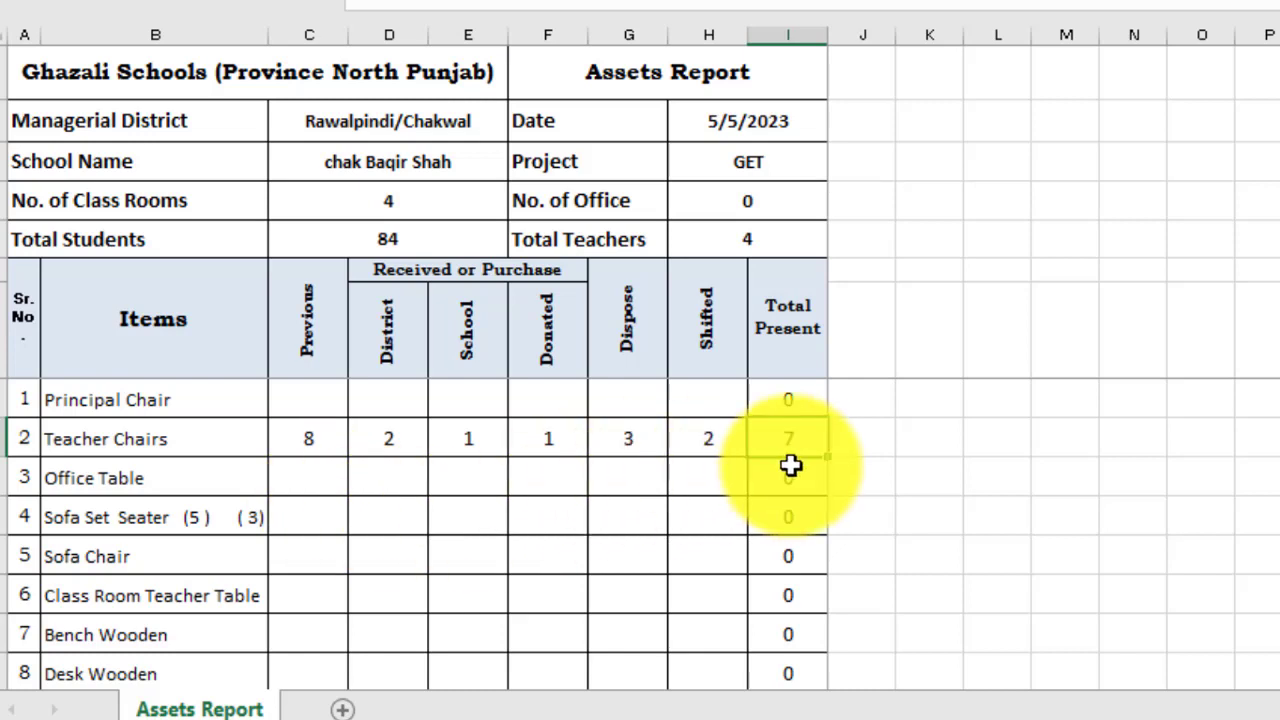
Step: Look through the Items list from Principal Chair down to the fan entries
left_click(720, 492)
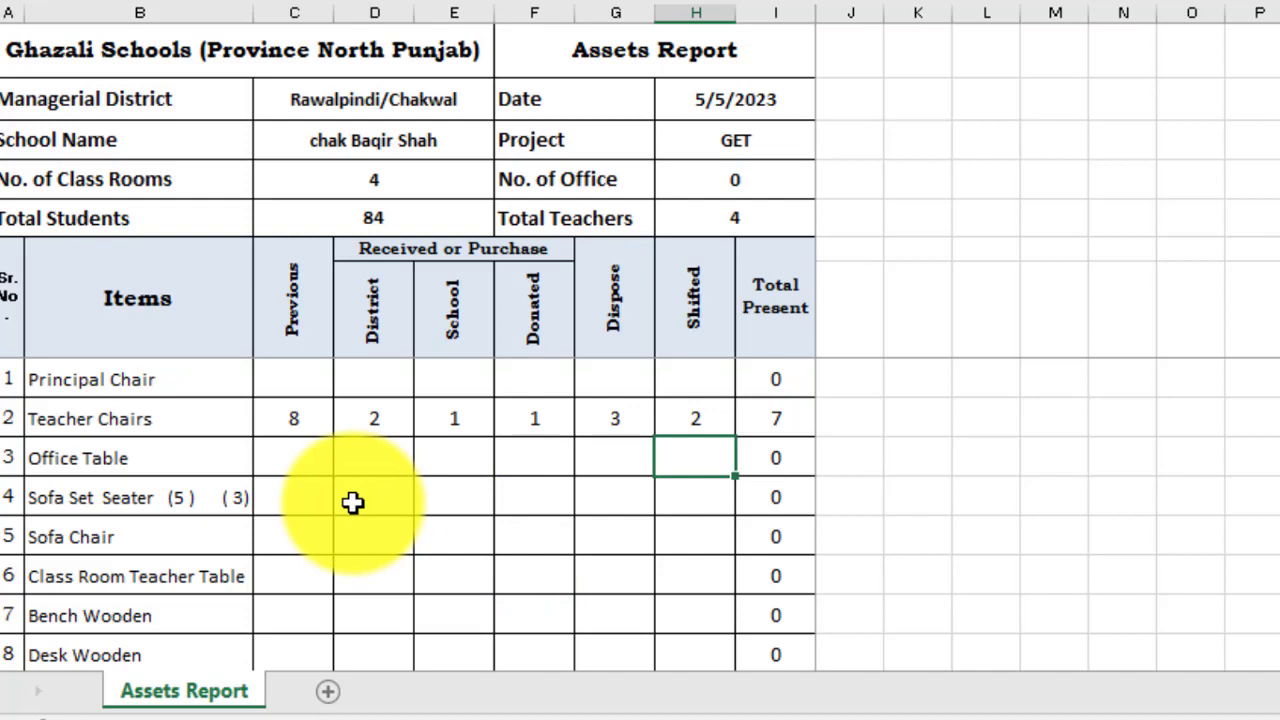
left_click(220, 389)
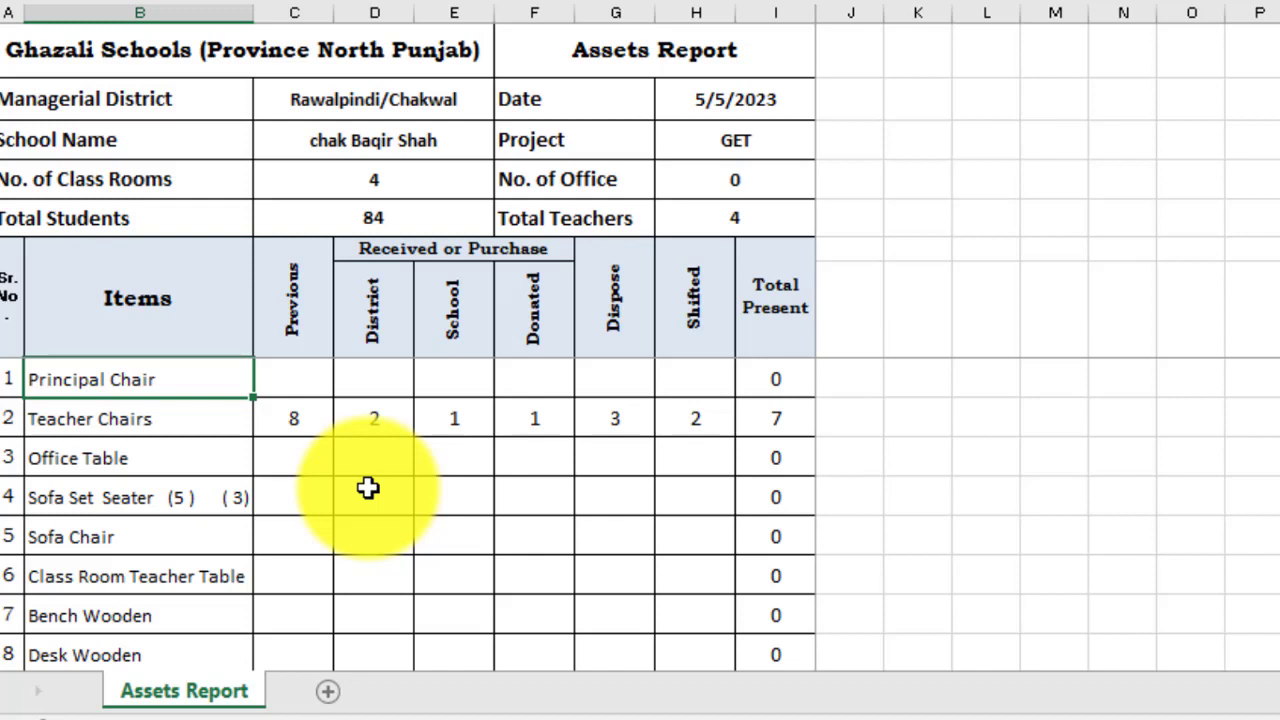
key("Down")
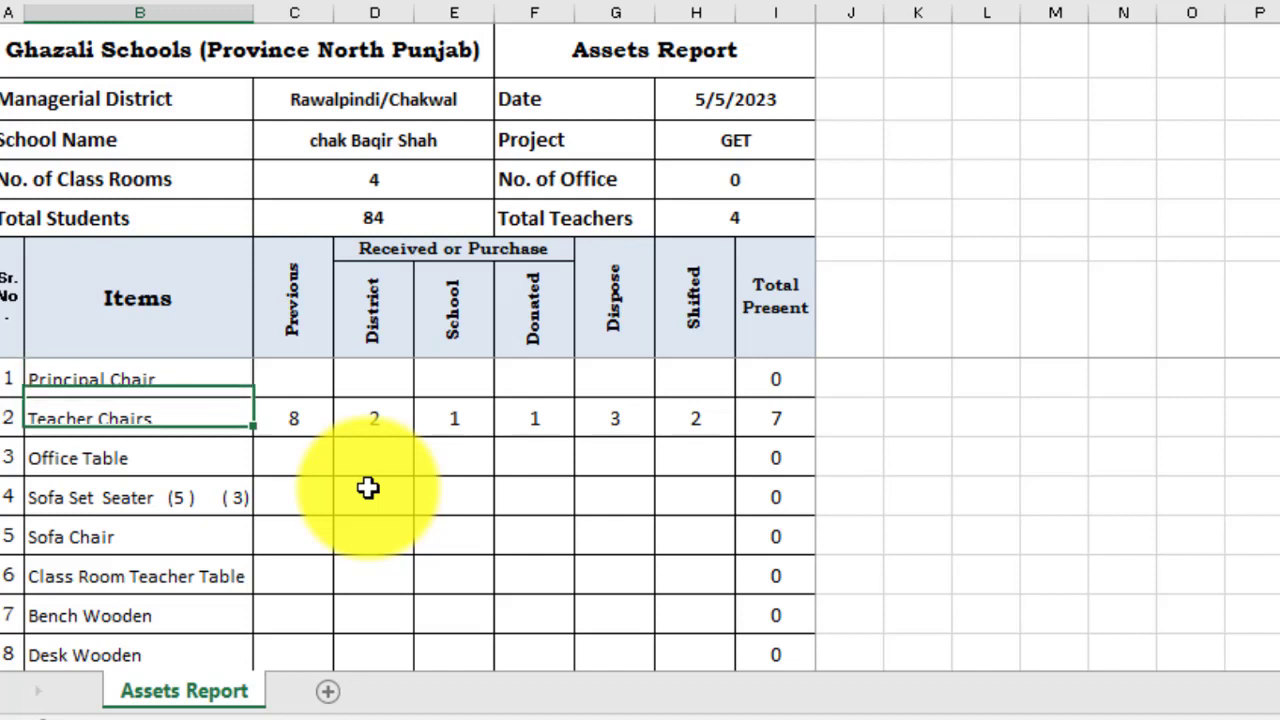
key("Down")
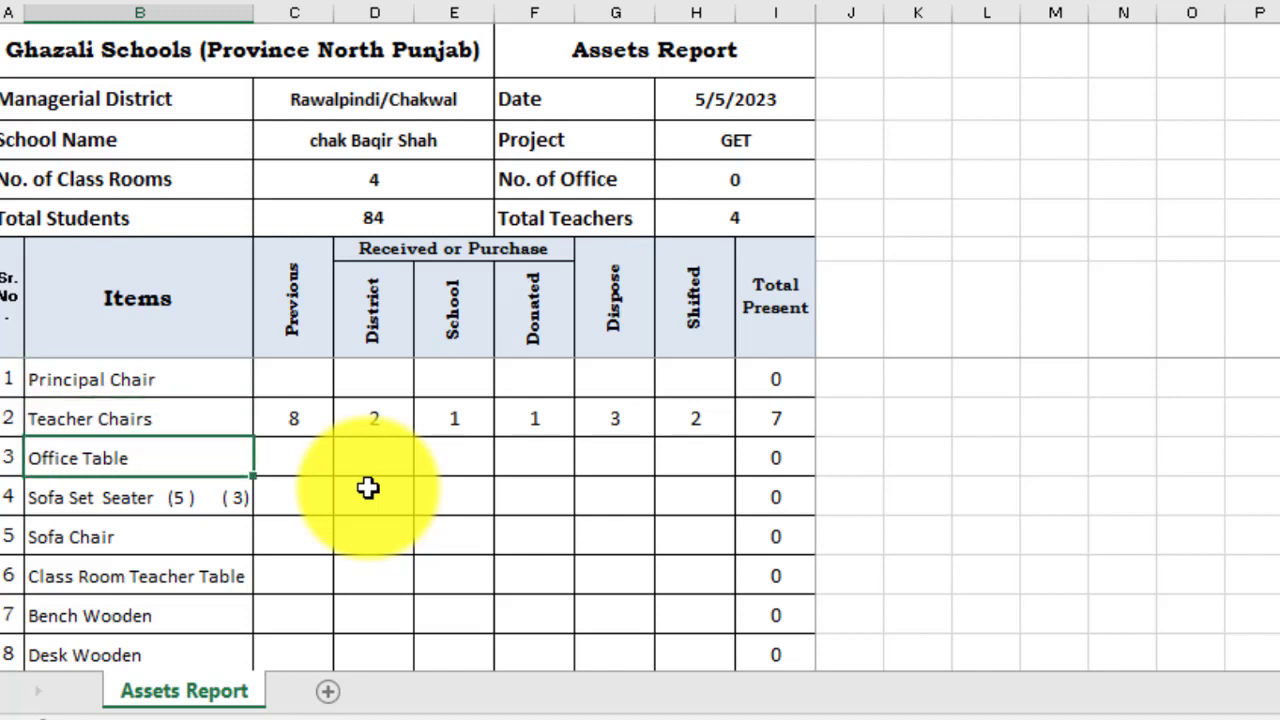
left_click(163, 508)
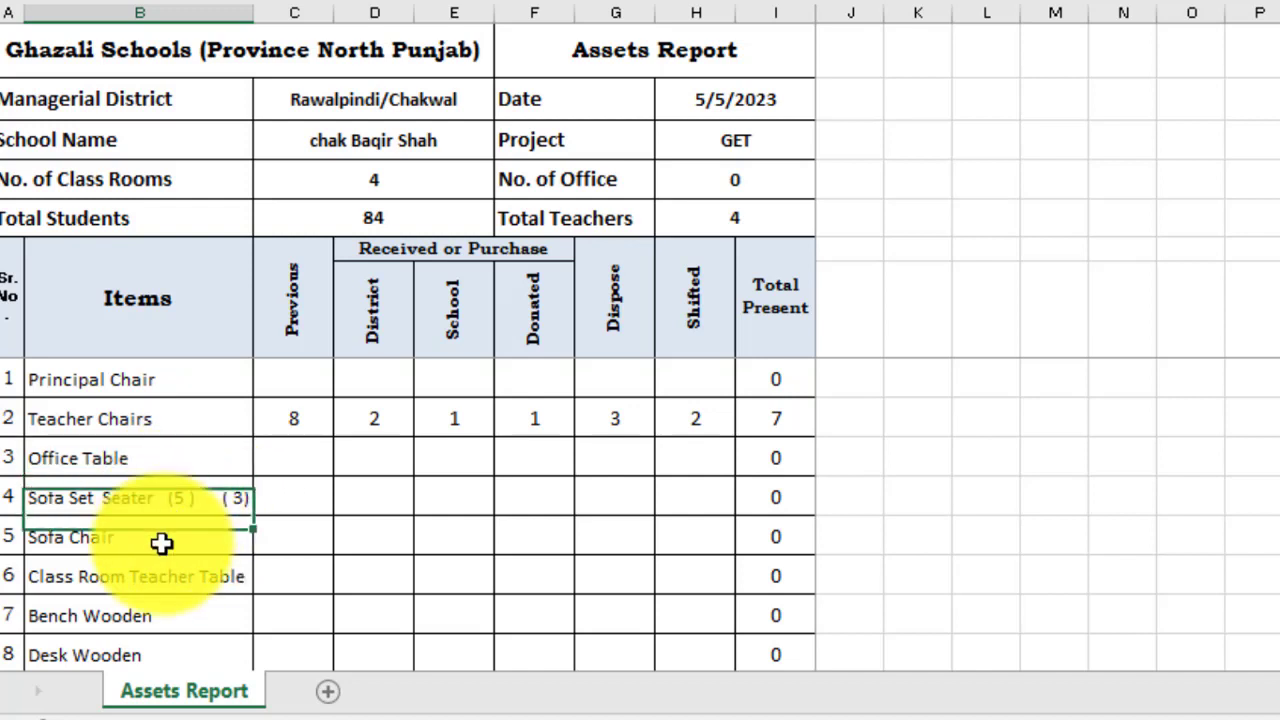
left_click(162, 543)
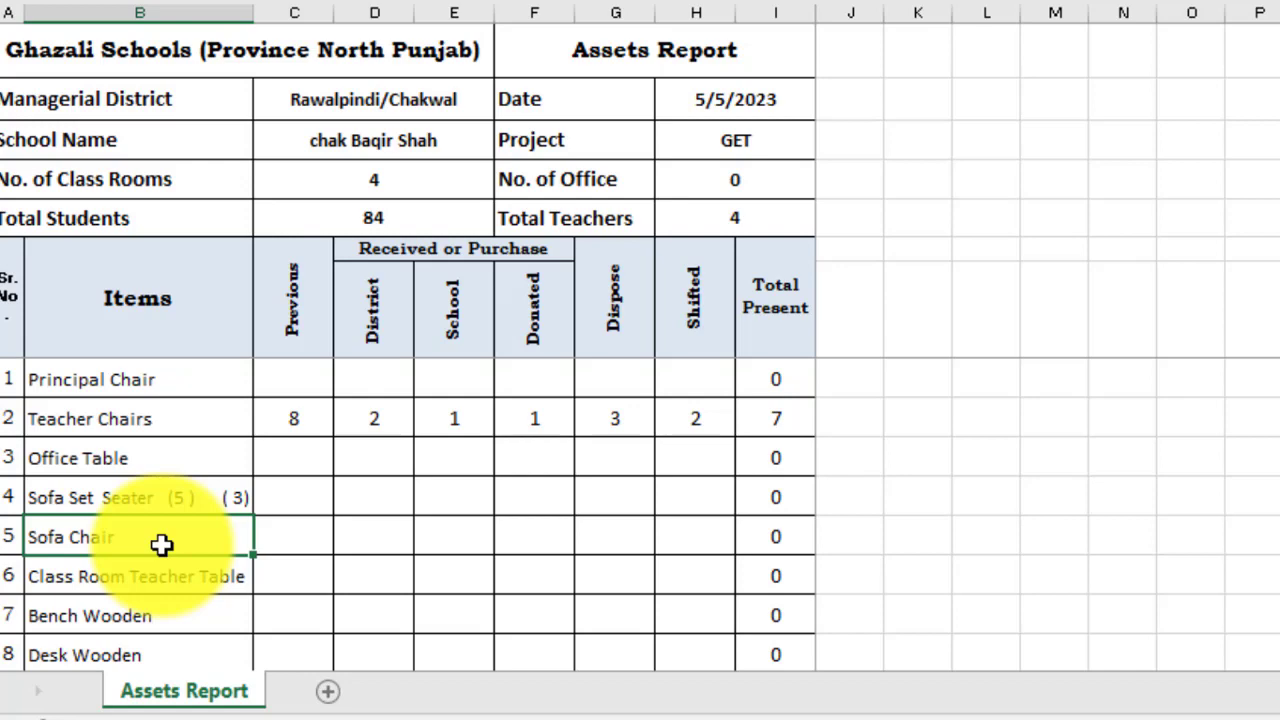
left_click(194, 579)
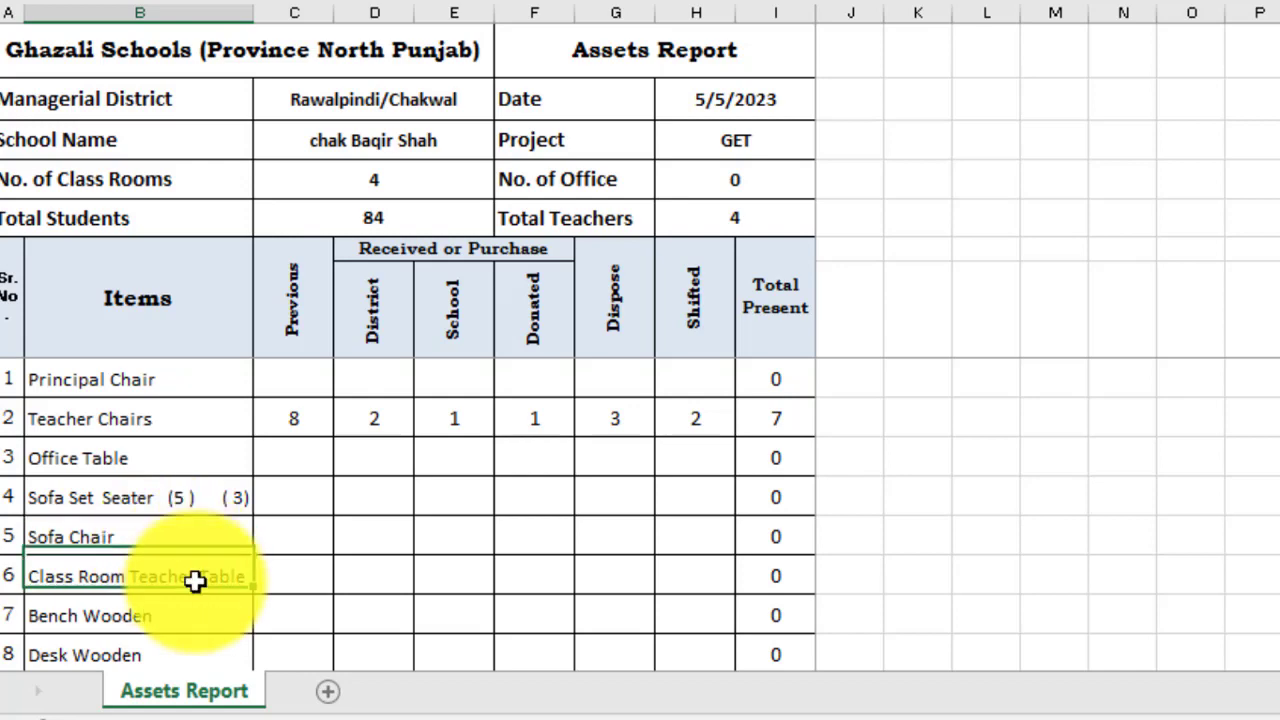
key("Down")
key("Down")
key("Down")
key("Down")
key("Down")
key("Down")
key("Down")
key("Down")
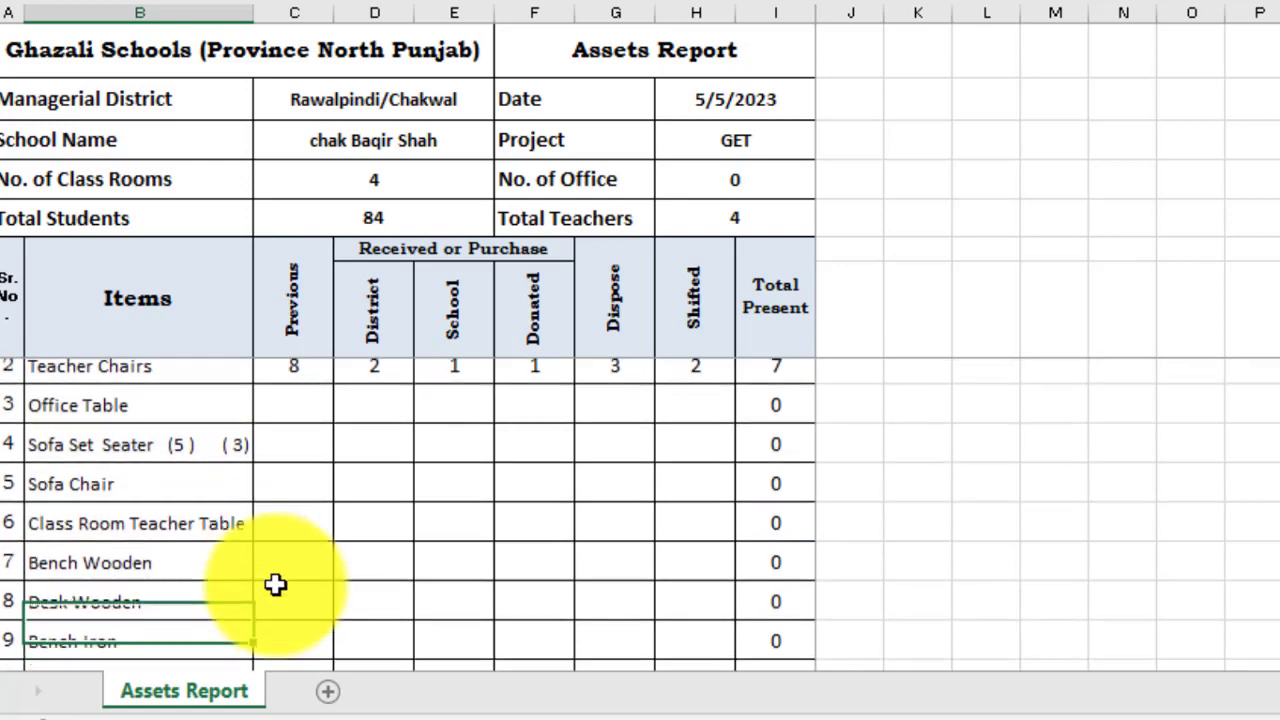
key("Down")
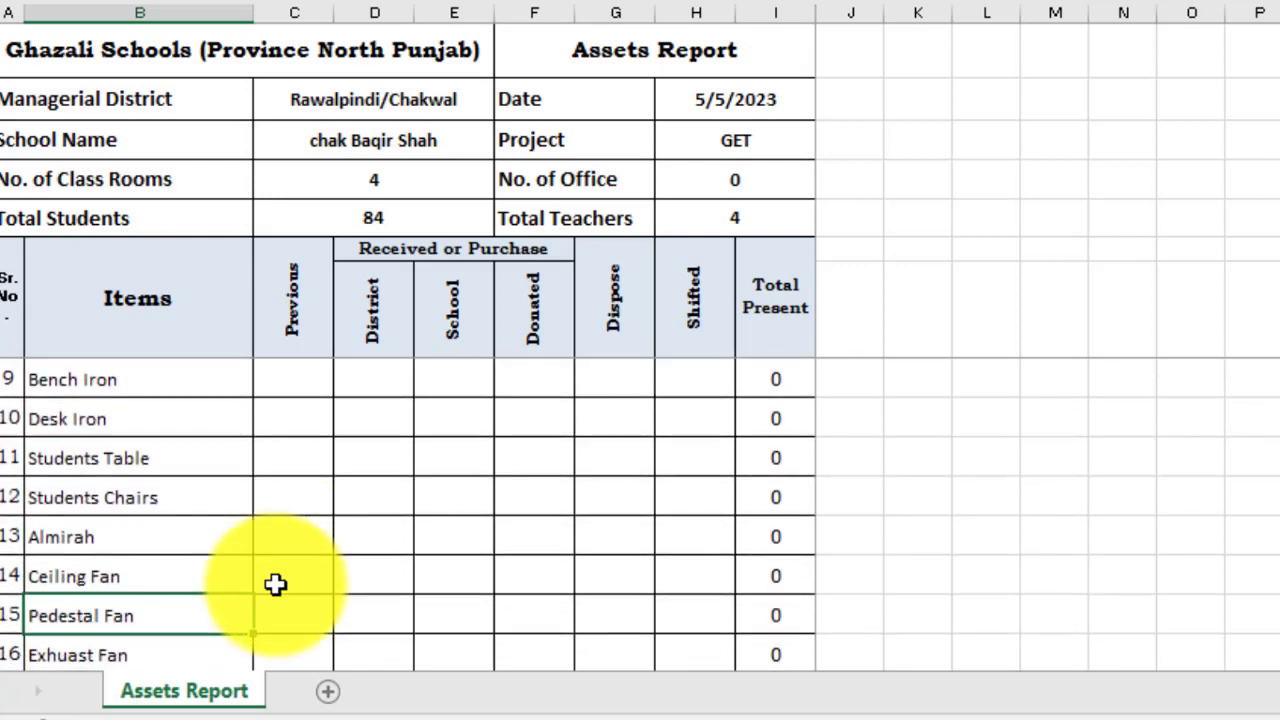
key("Down")
key("Up")
key("Up")
key("Up")
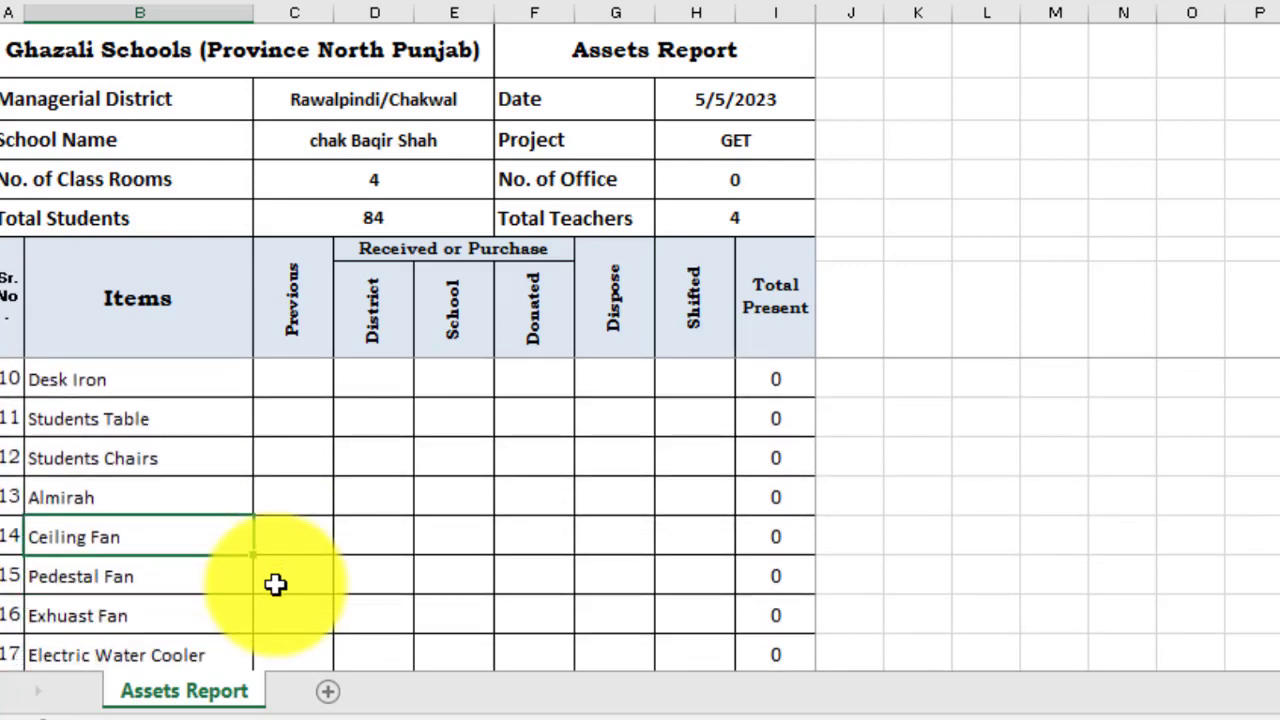
Step: Review the Items list from Pedestal Fan down through the water cooler entries to Water Tank
key("Down")
key("Down")
key("Down")
key("Down")
key("Down")
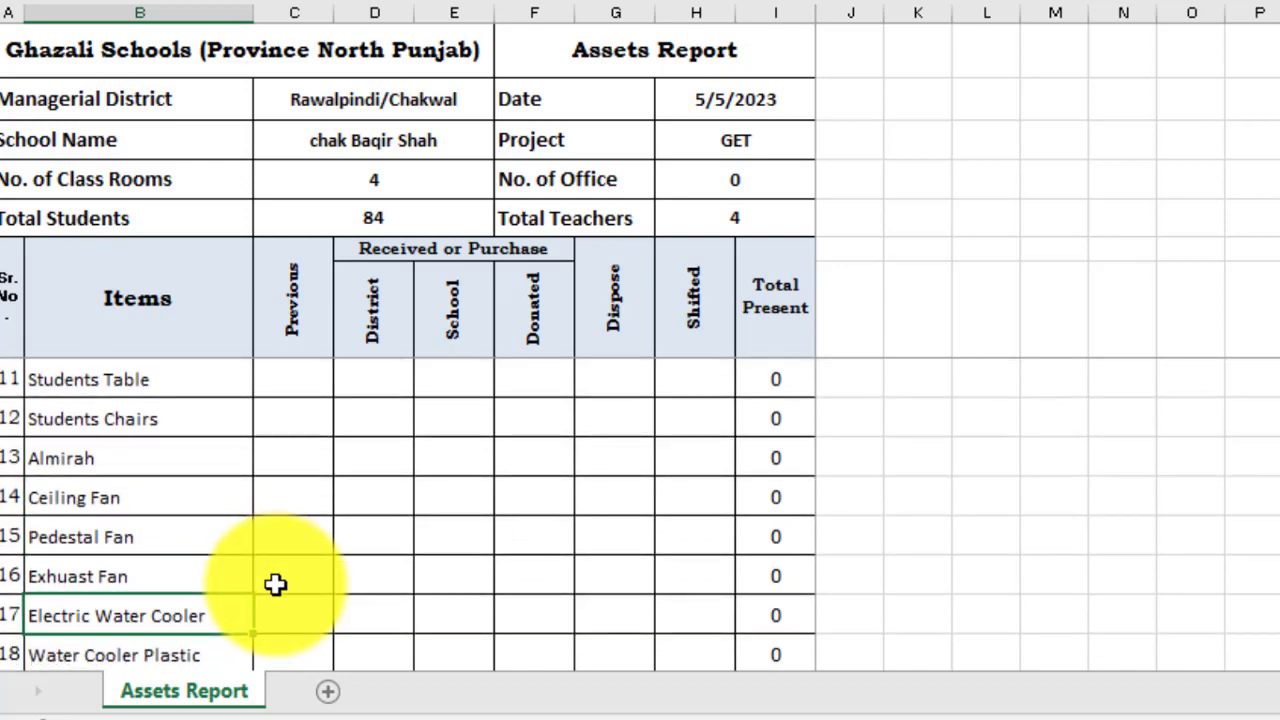
key("Down")
key("Down")
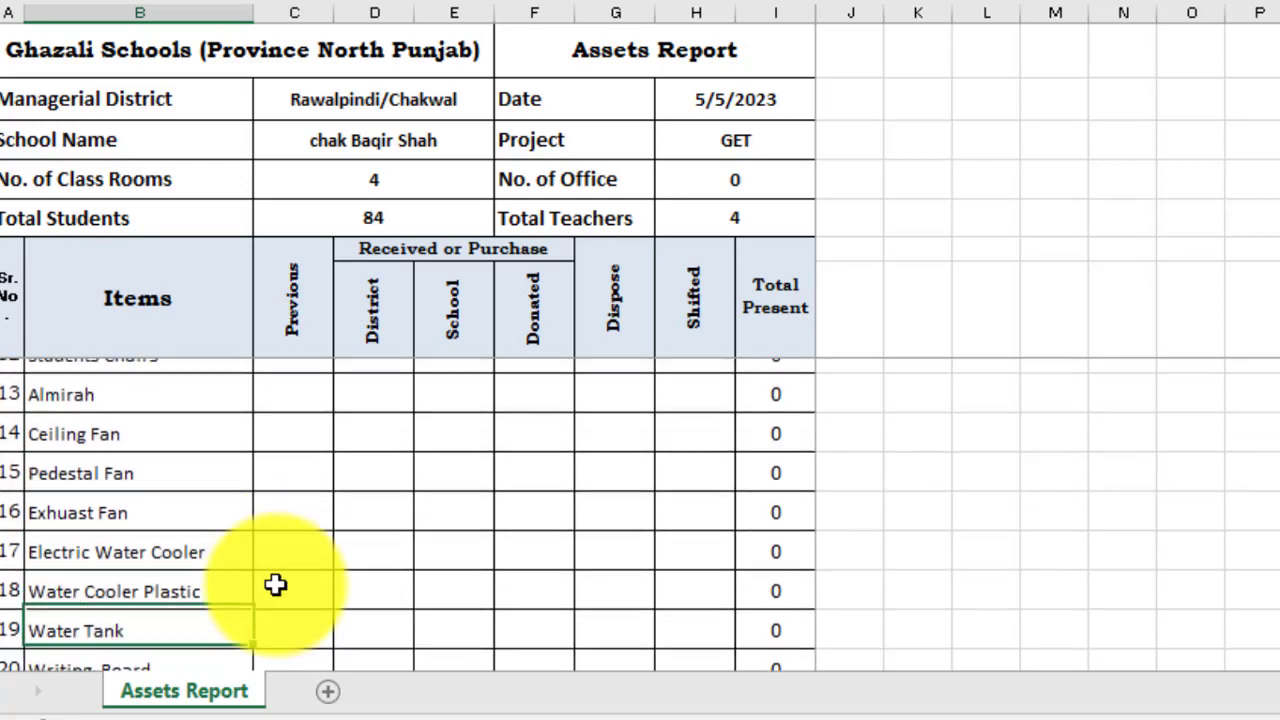
scroll(274, 583, "down", 3)
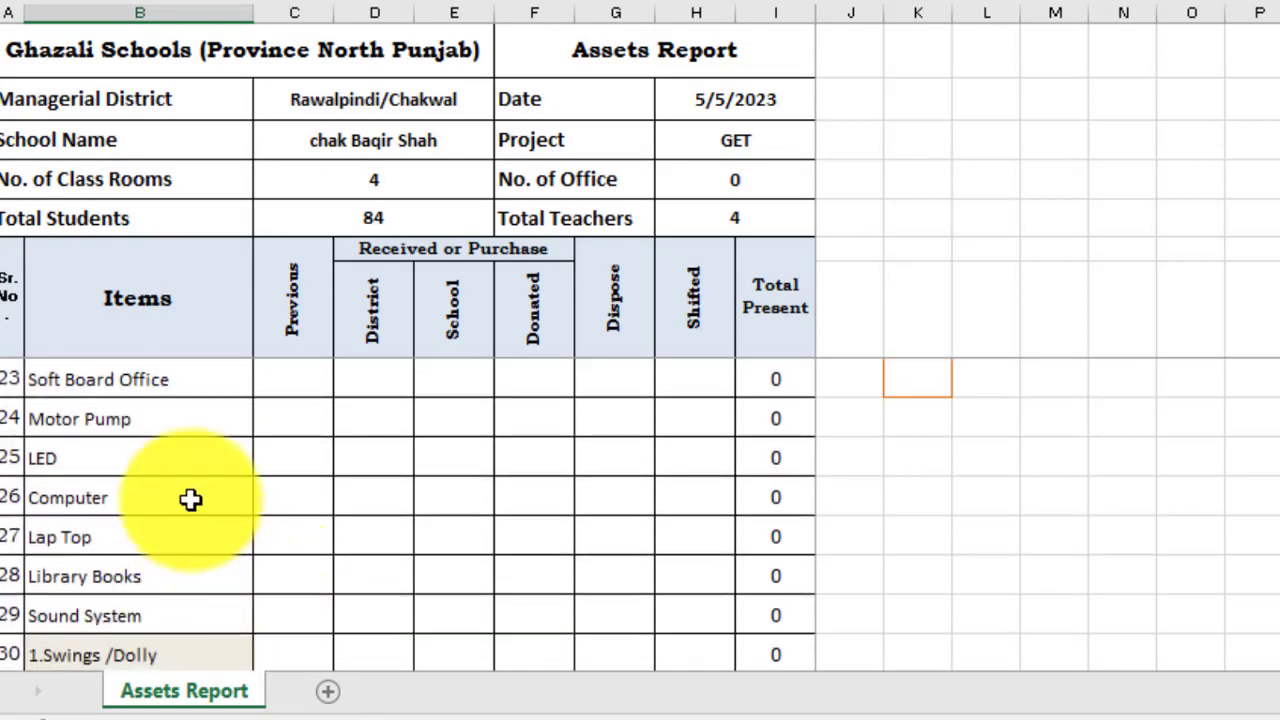
Step: Review the items from Motor Pump and LED through Library Books and the playground equipment to Generator
left_click(146, 452)
left_click(169, 428)
left_click(174, 466)
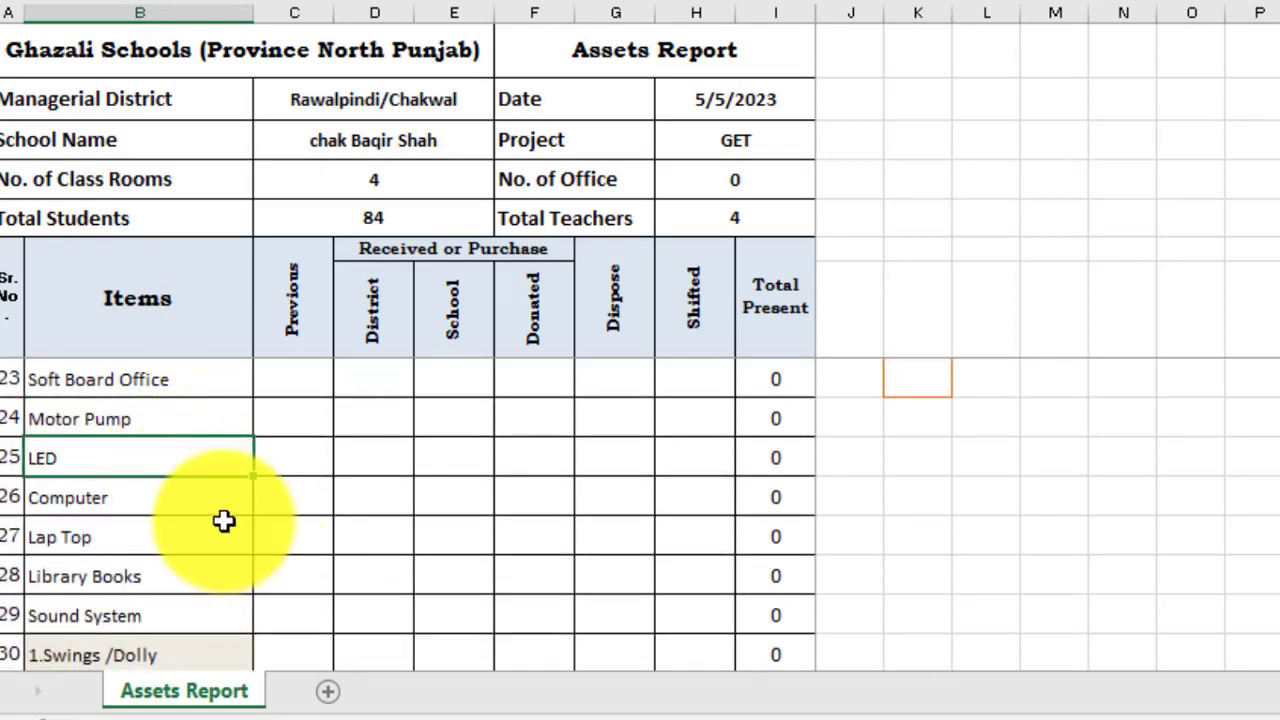
left_click(223, 510)
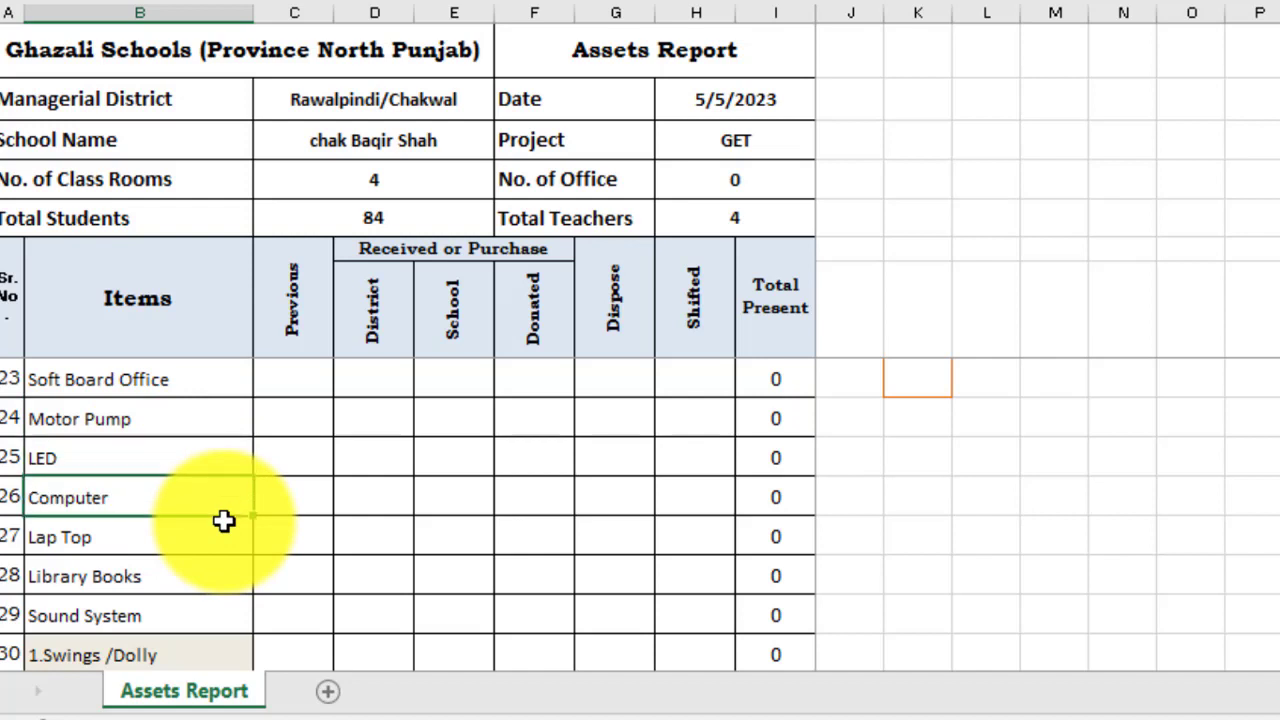
left_click(223, 520)
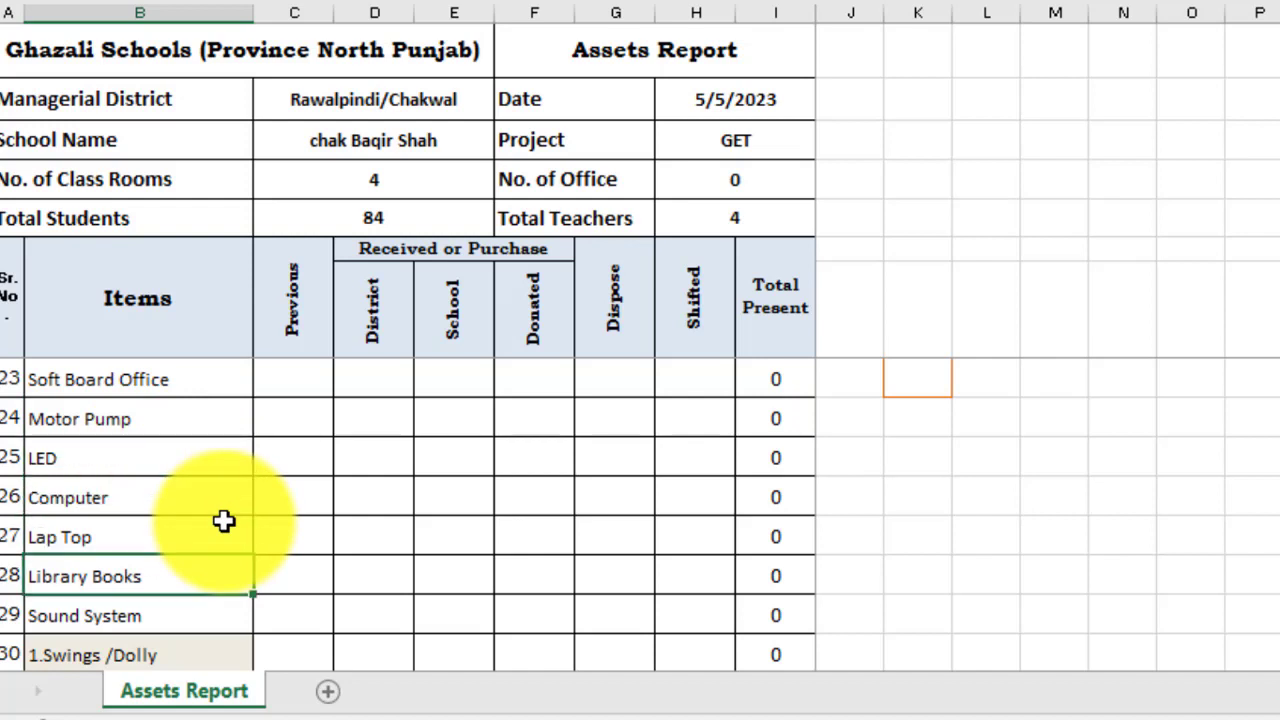
key("Down")
key("Down")
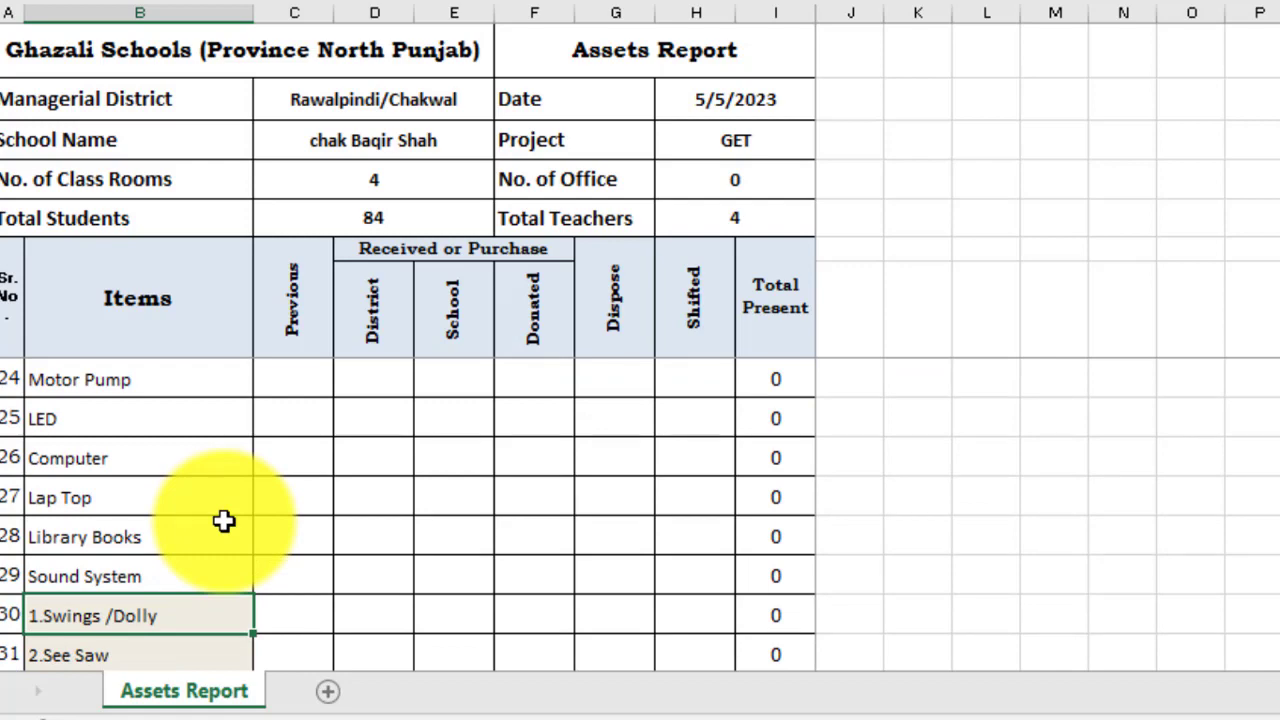
key("Down")
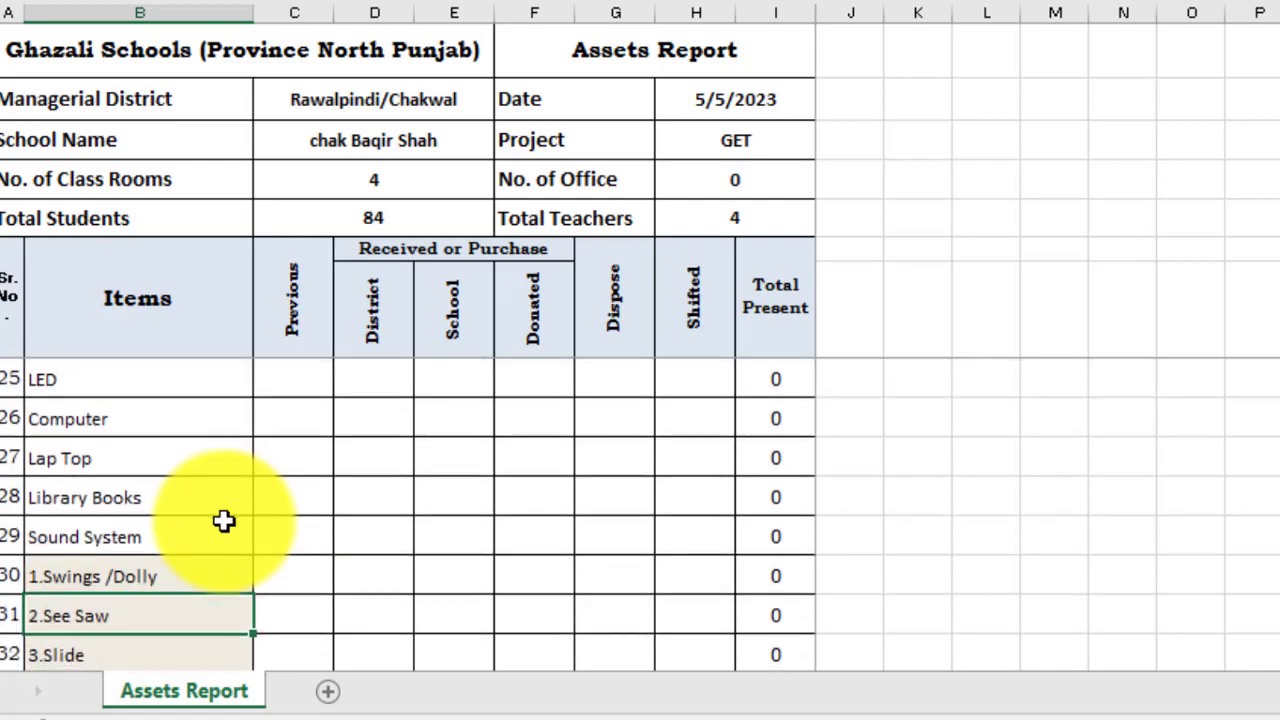
key("Down")
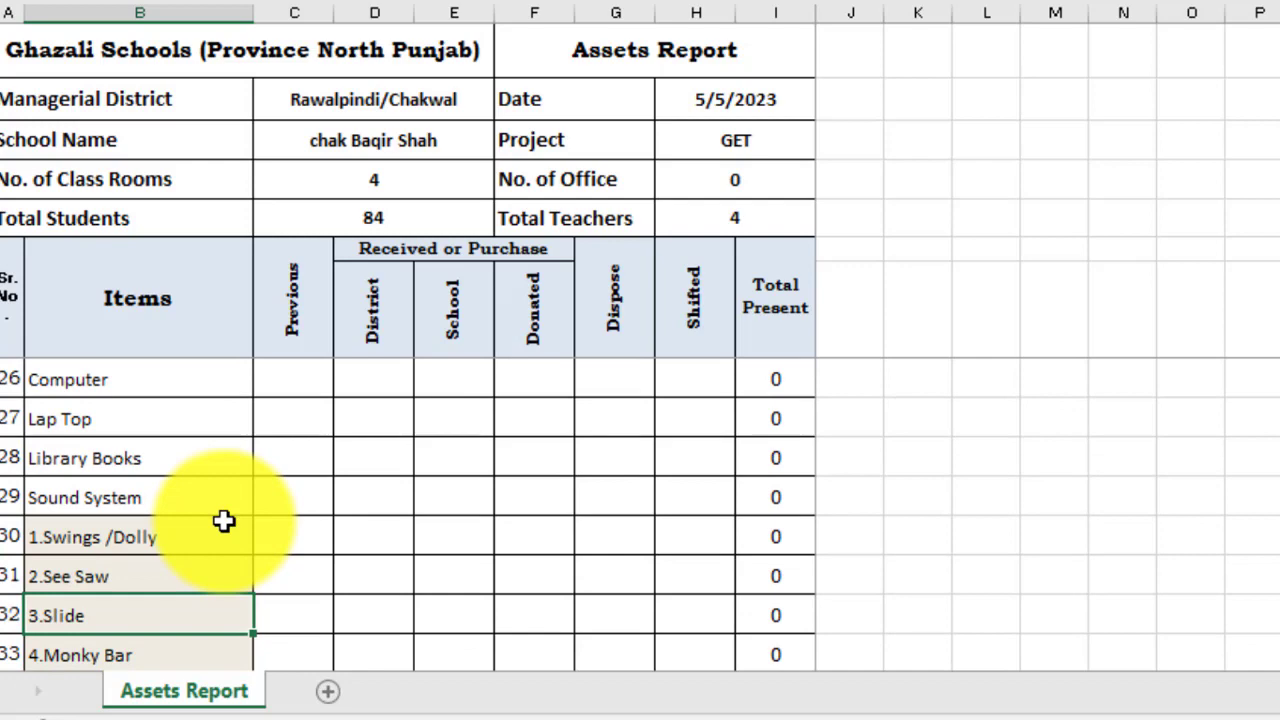
key("Down")
key("Down")
key("Down")
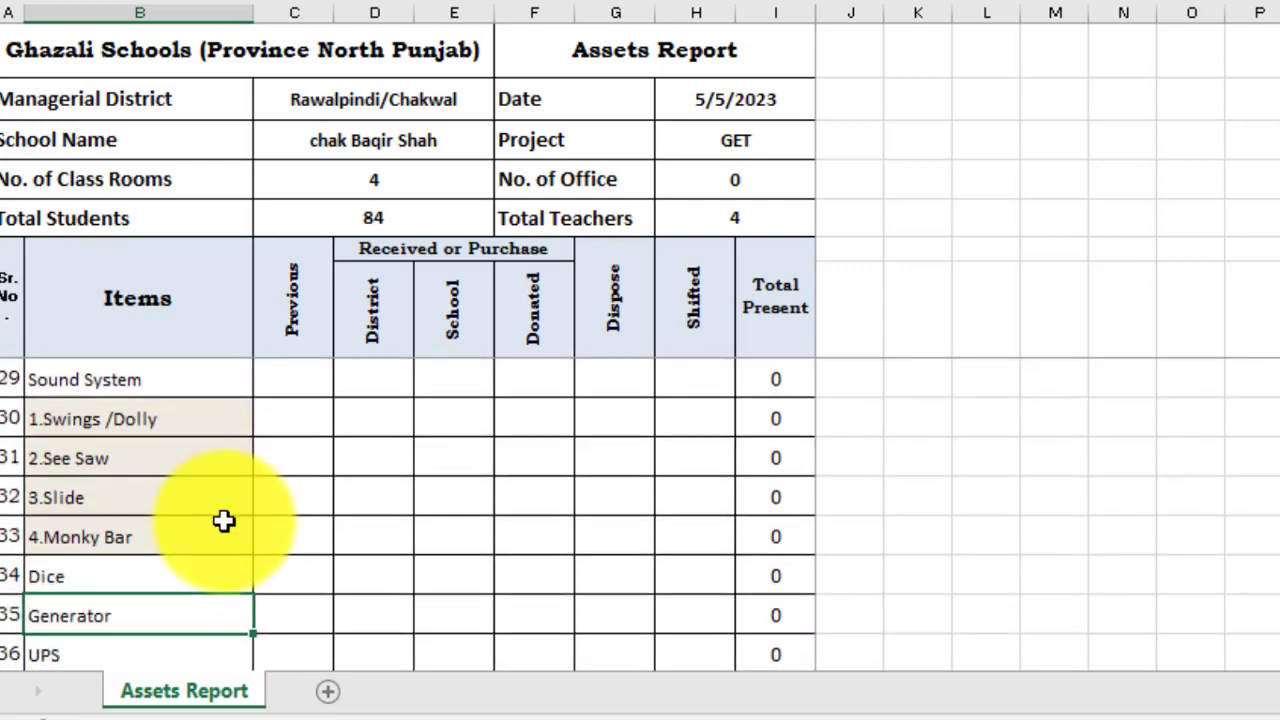
Step: Review the remaining items from UPS to Wheel Chair and the blank rows 43 and 44 below them
key("Down")
key("Down")
key("Down")
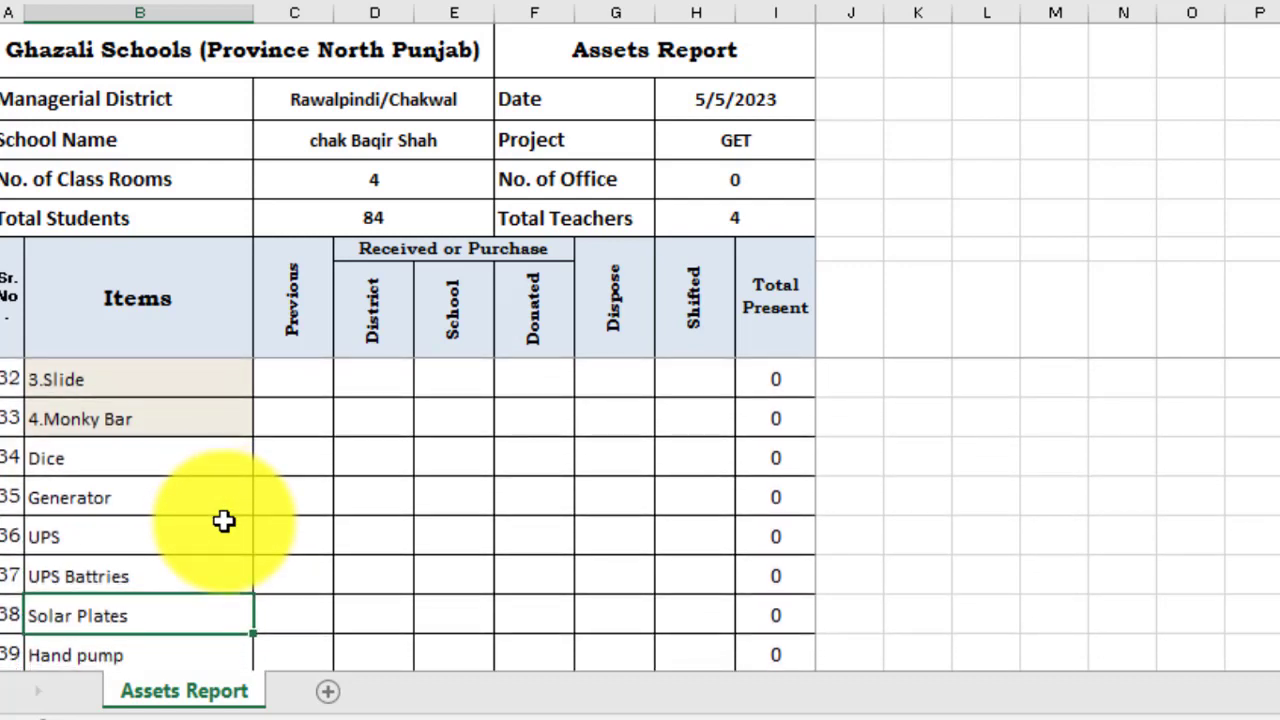
key("Down")
key("Down")
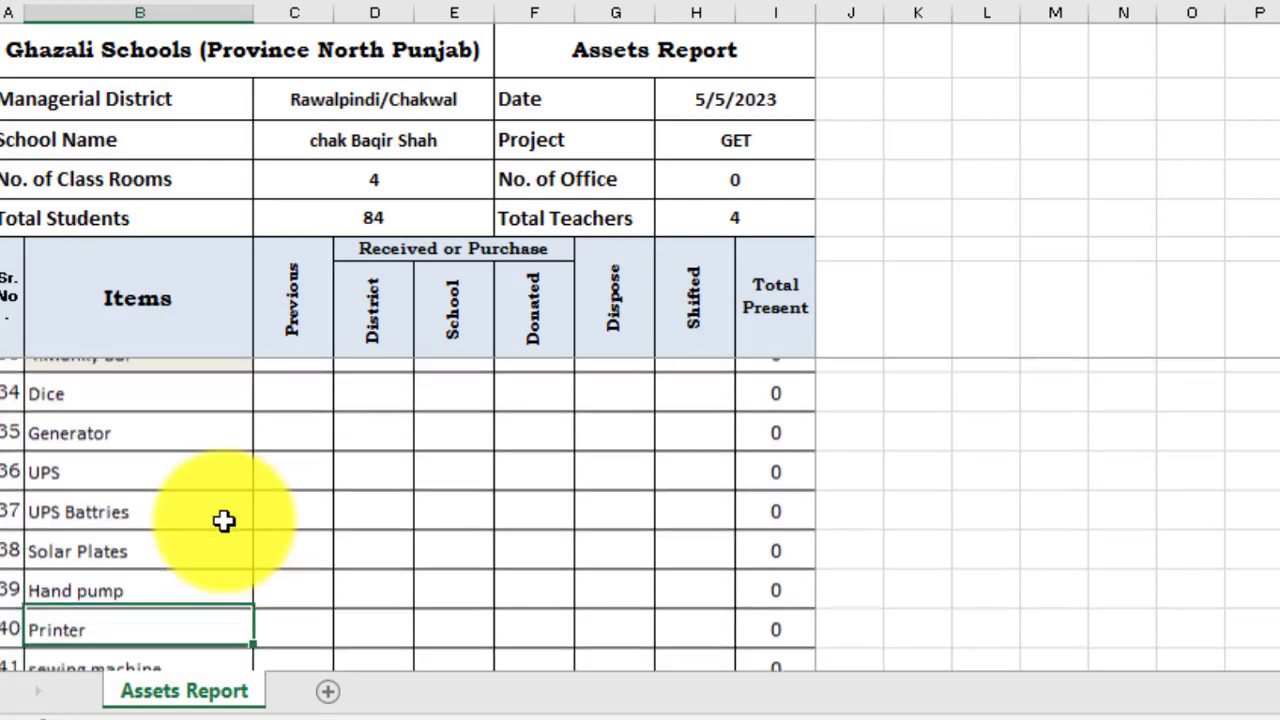
key("Down")
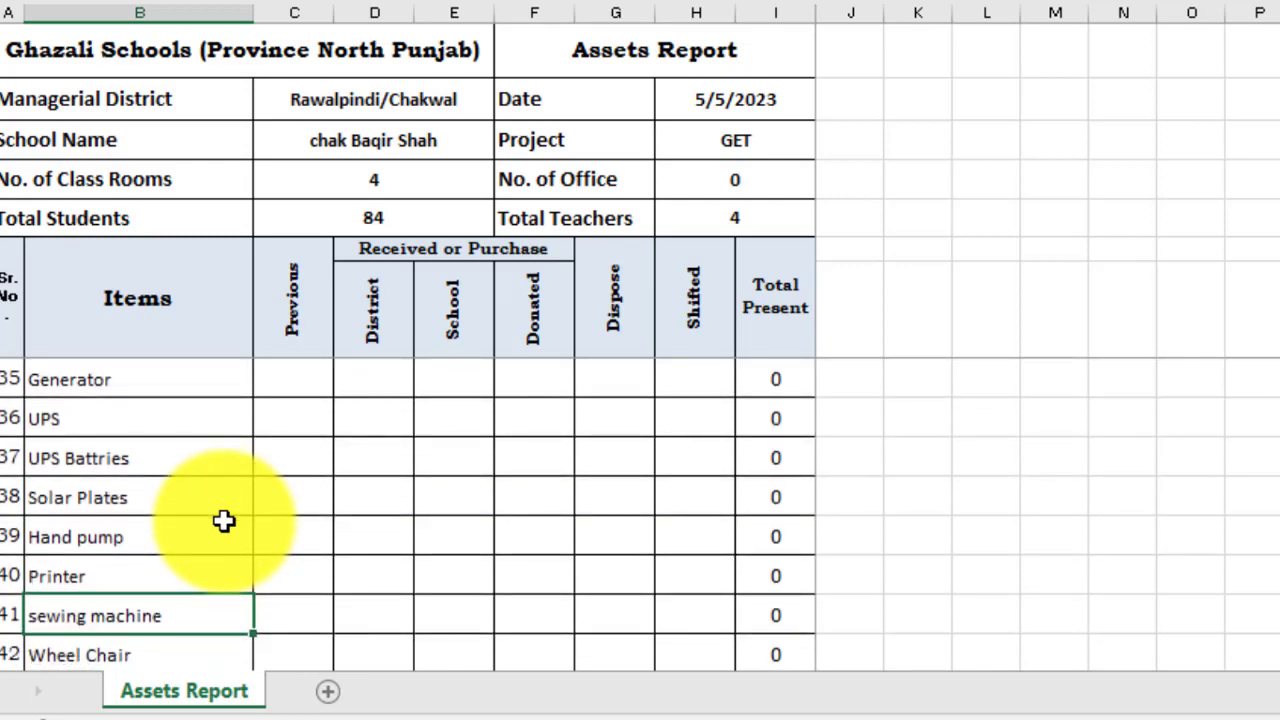
key("Down")
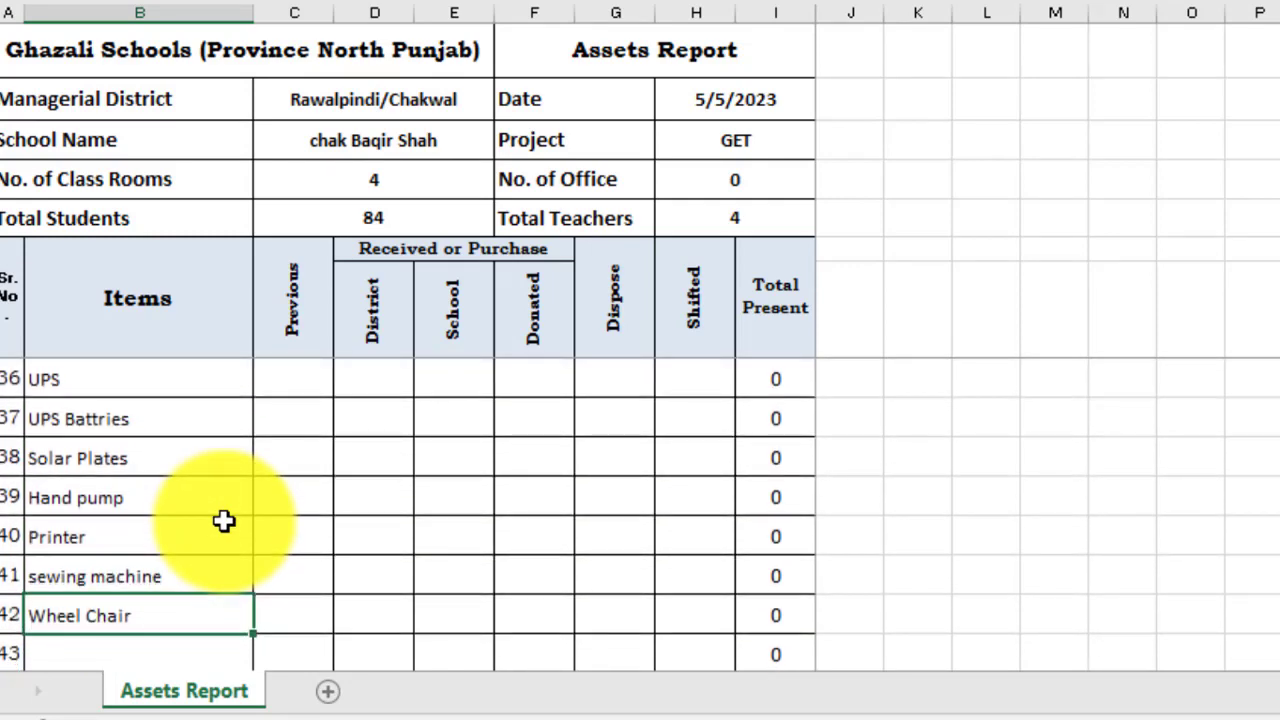
key("Up")
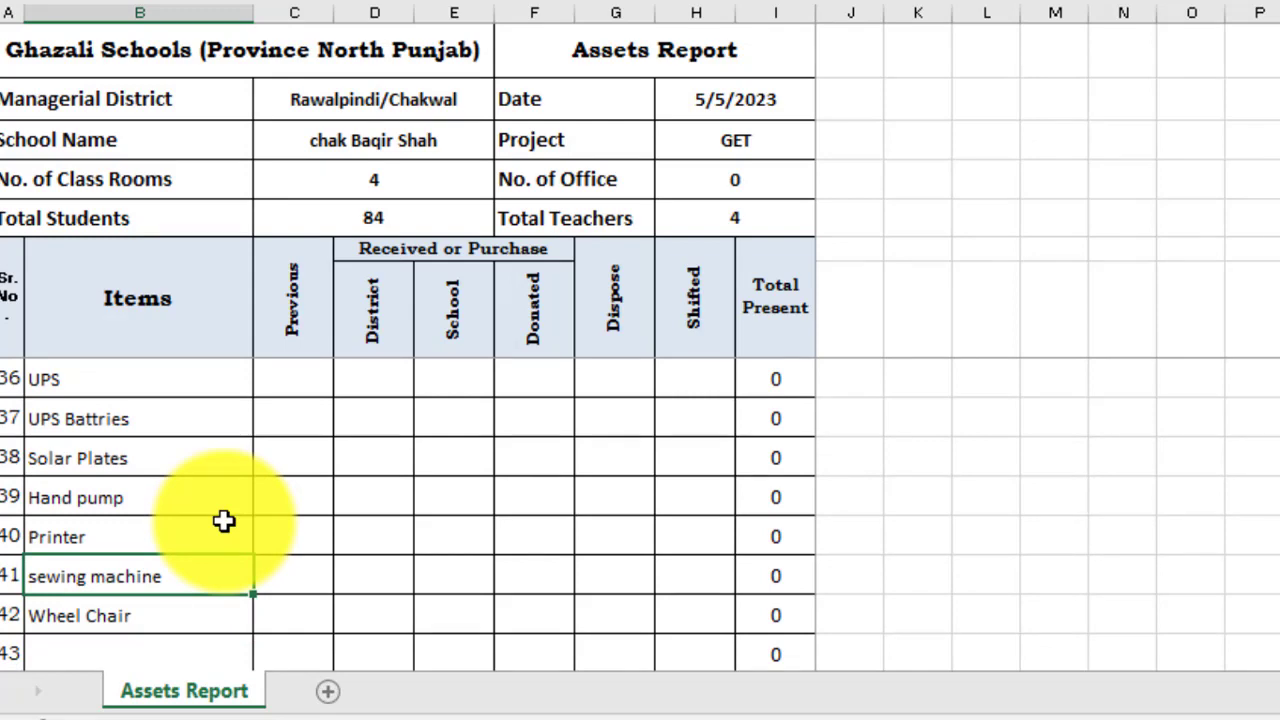
key("Down")
key("Down")
key("Down")
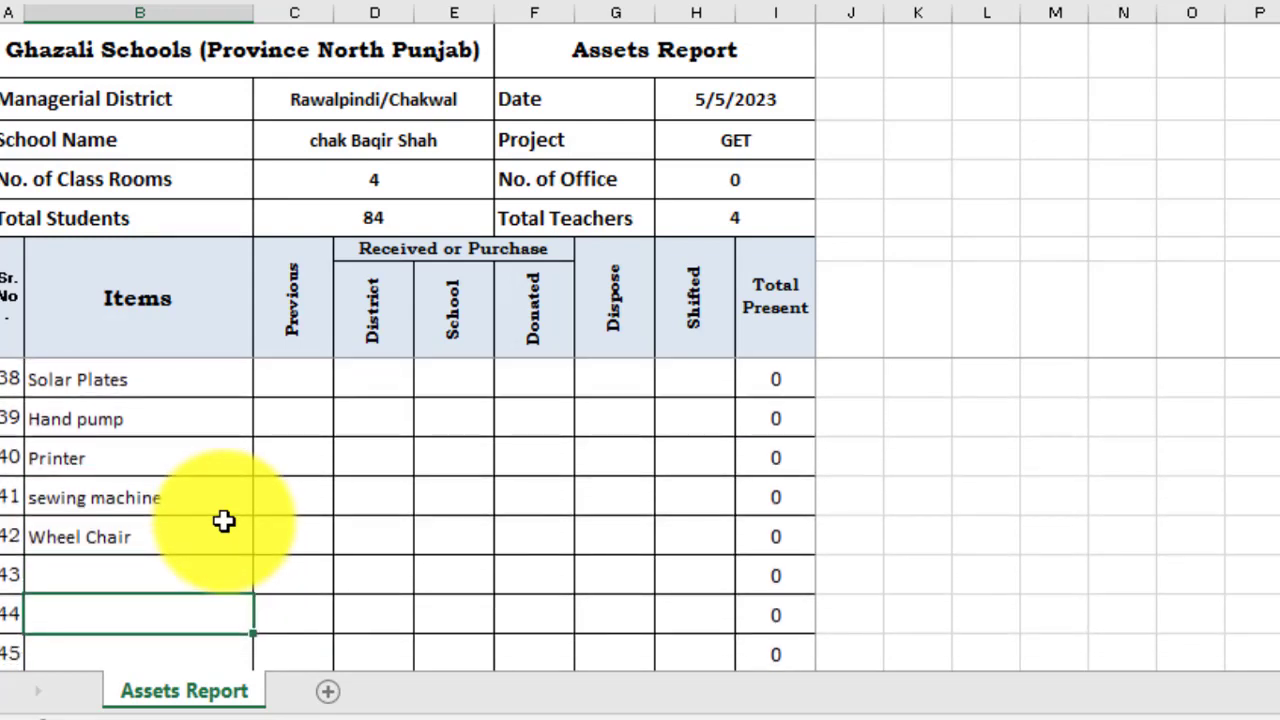
Step: Examine the Principal Name, Principal Sign & Stamp and DMS Sign & Stamp lines below the assets table
scroll(232, 525, "down", 1)
scroll(232, 525, "down", 3)
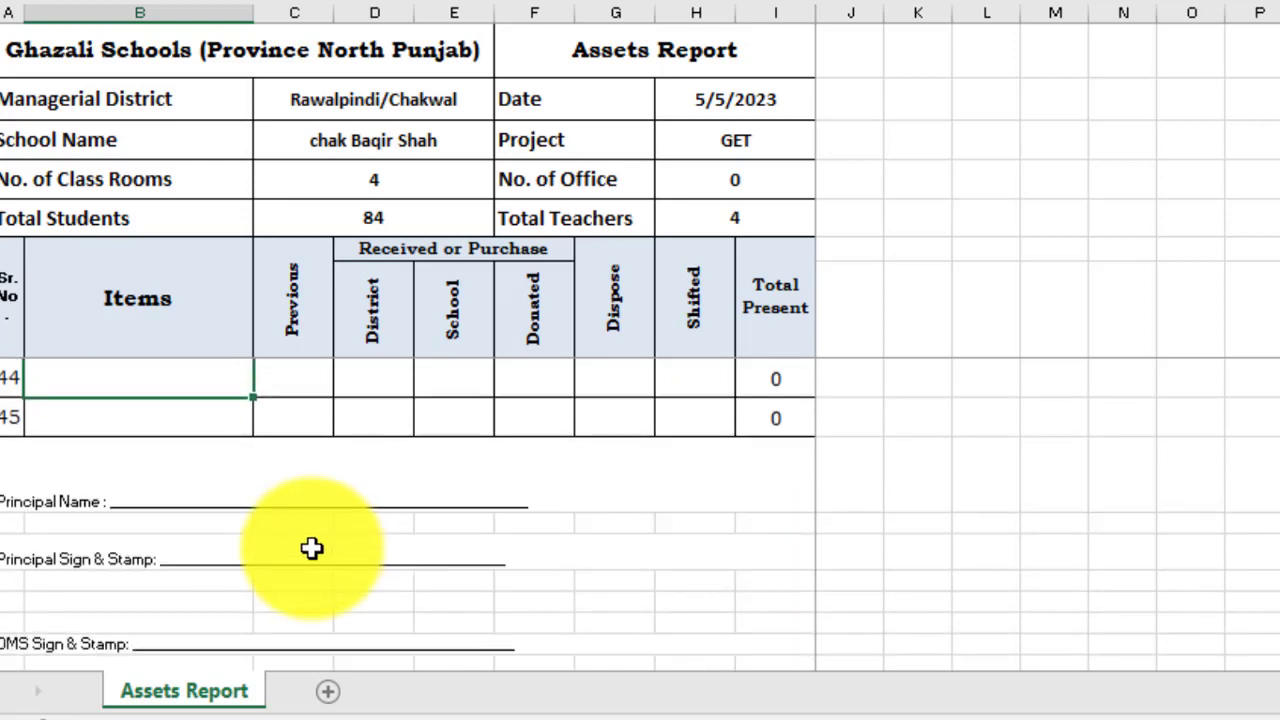
scroll(237, 540, "down", 3)
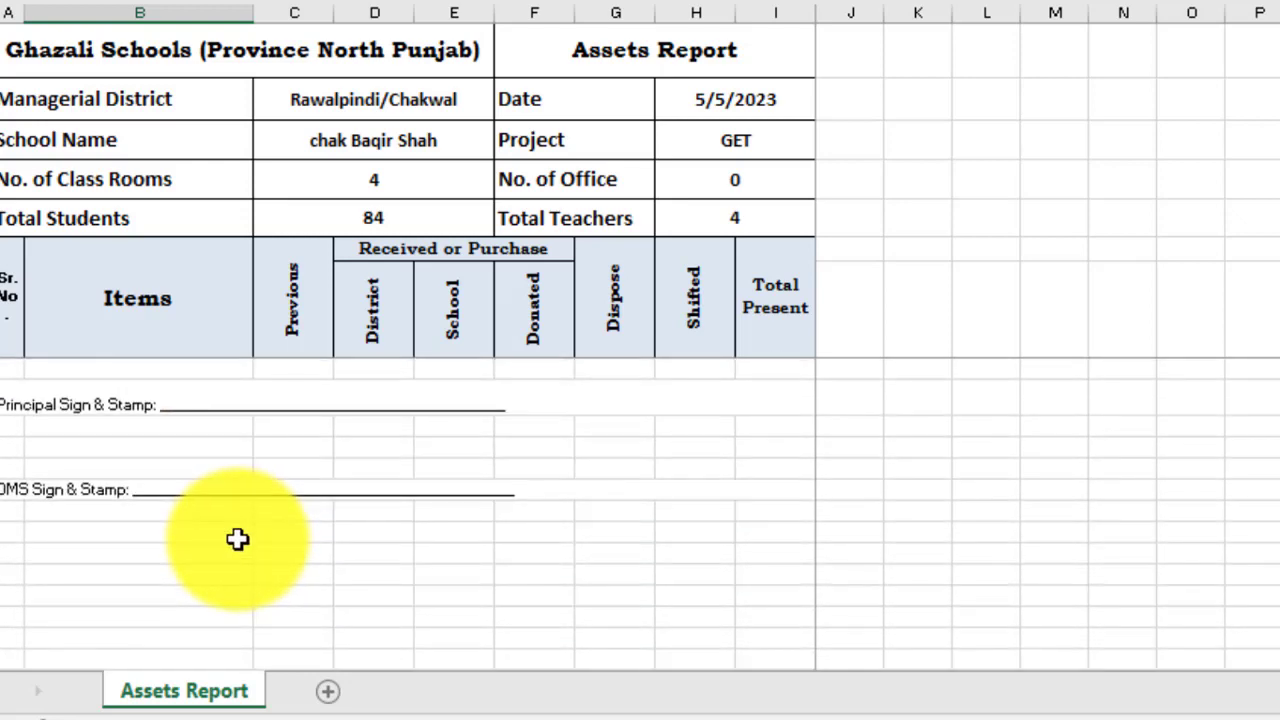
scroll(269, 538, "up", 3)
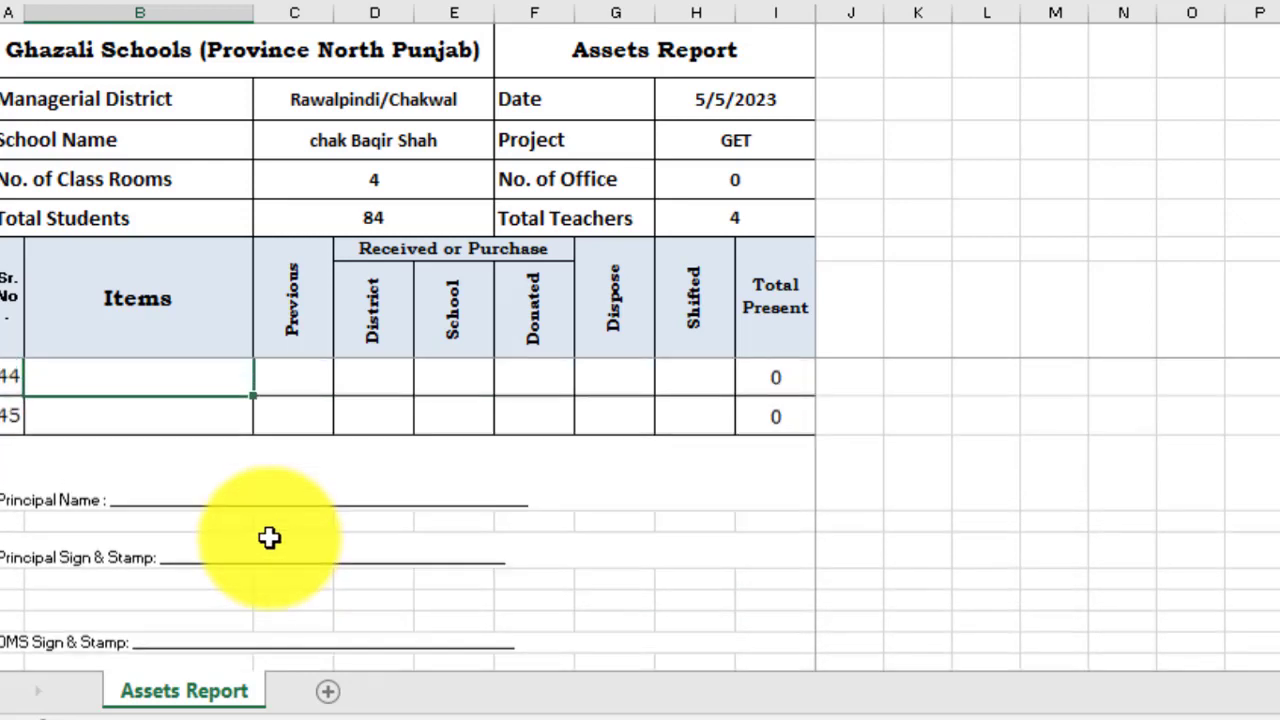
scroll(264, 538, "up", 2)
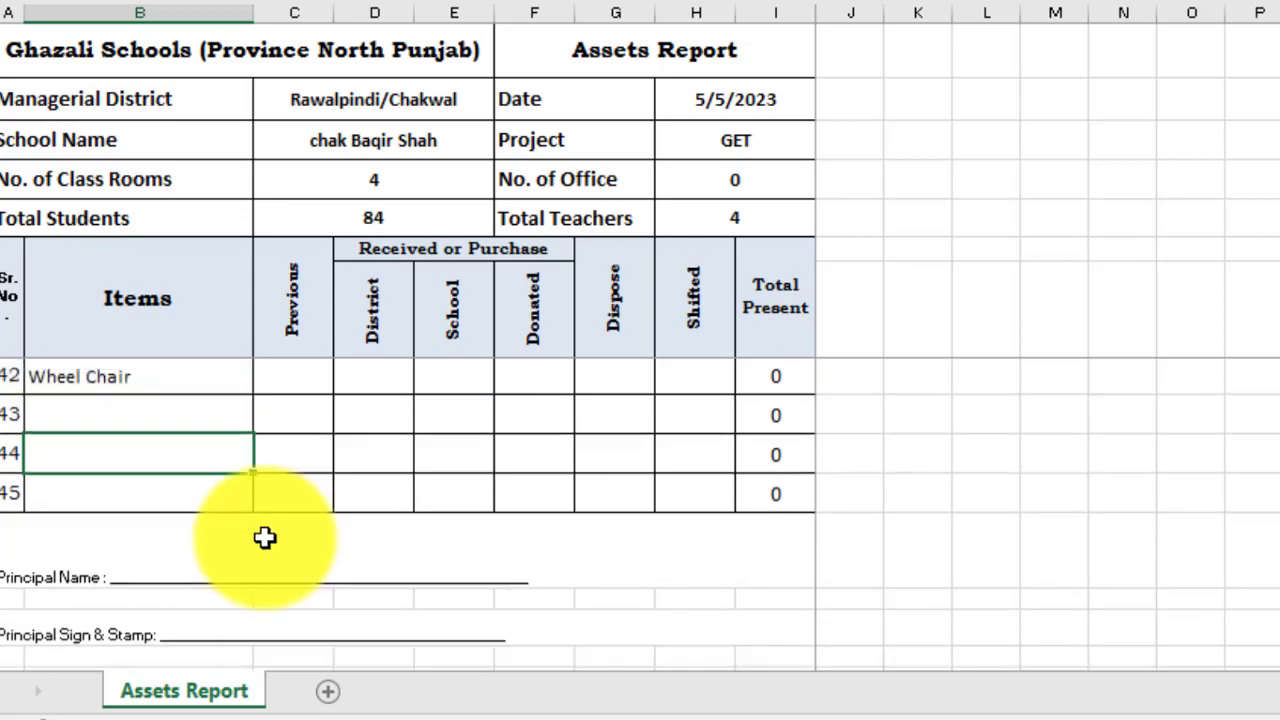
scroll(266, 538, "up", 1)
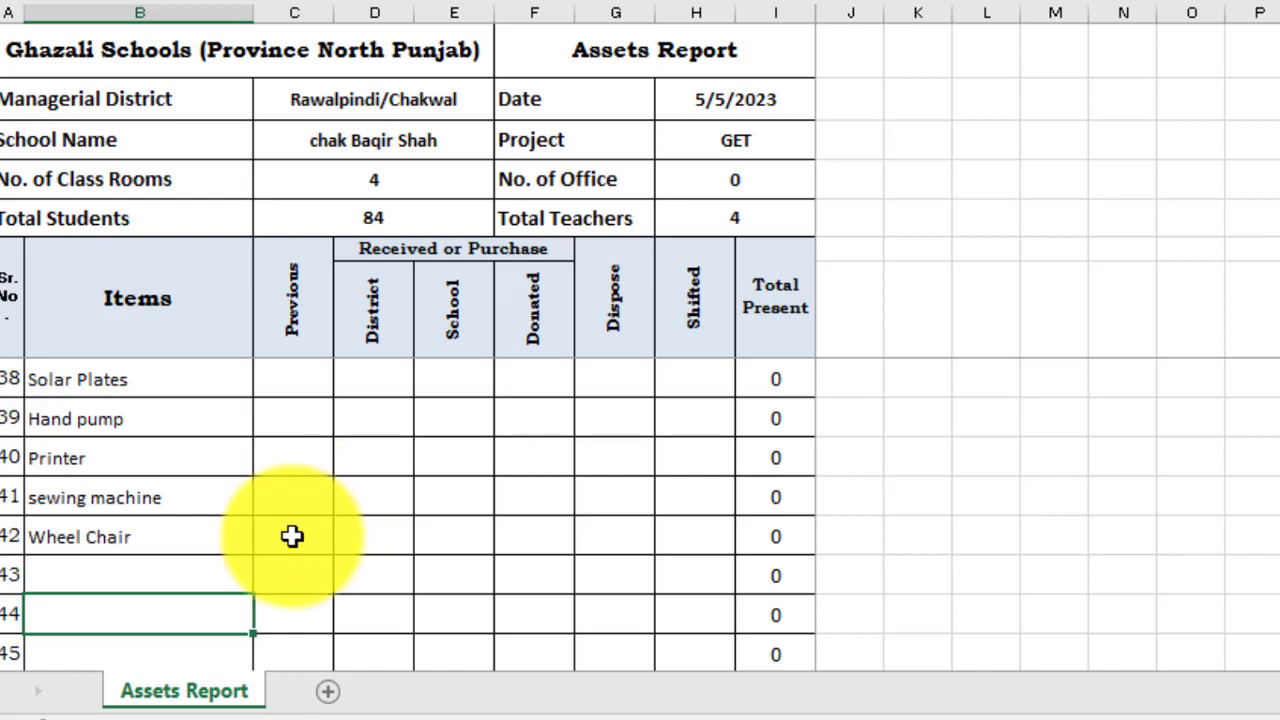
scroll(305, 525, "up", 12)
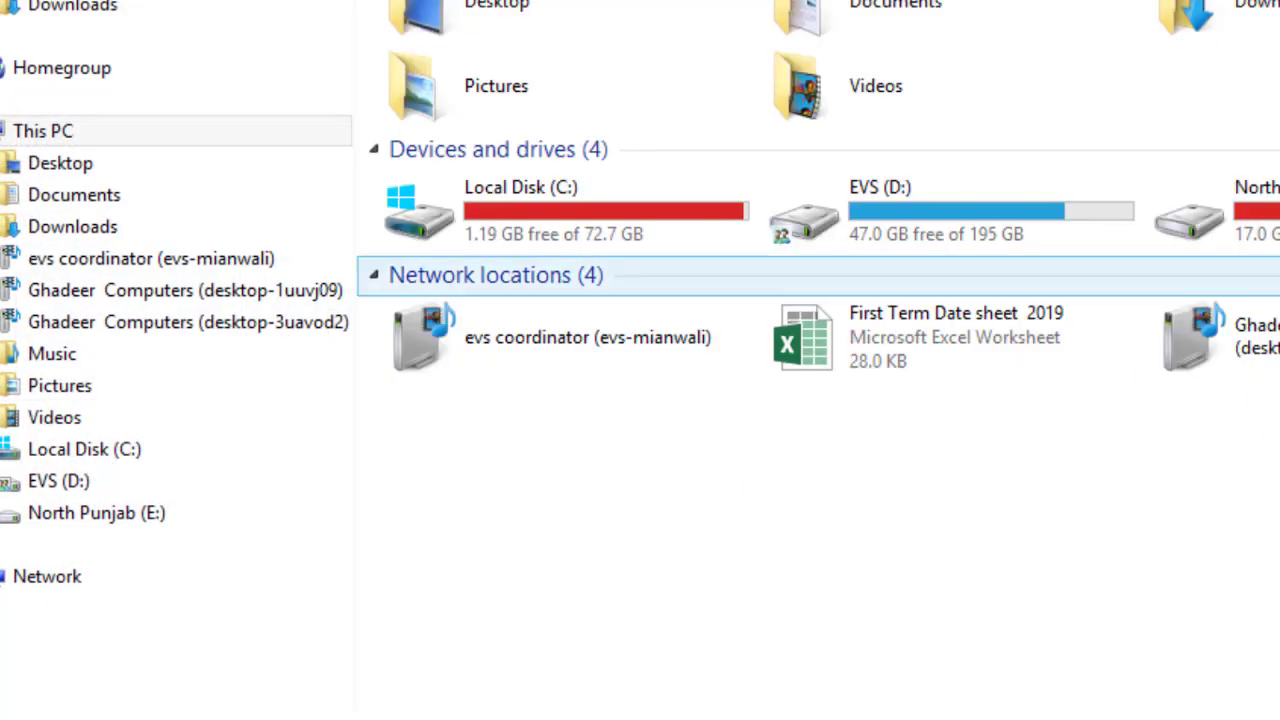
Step: In File Explorer, open the workbook "2.Assets Shifting, Receiving , Demand Form (B) North Punjab" from the Assets folder on North Punjab (E:)
double_click(1225, 200)
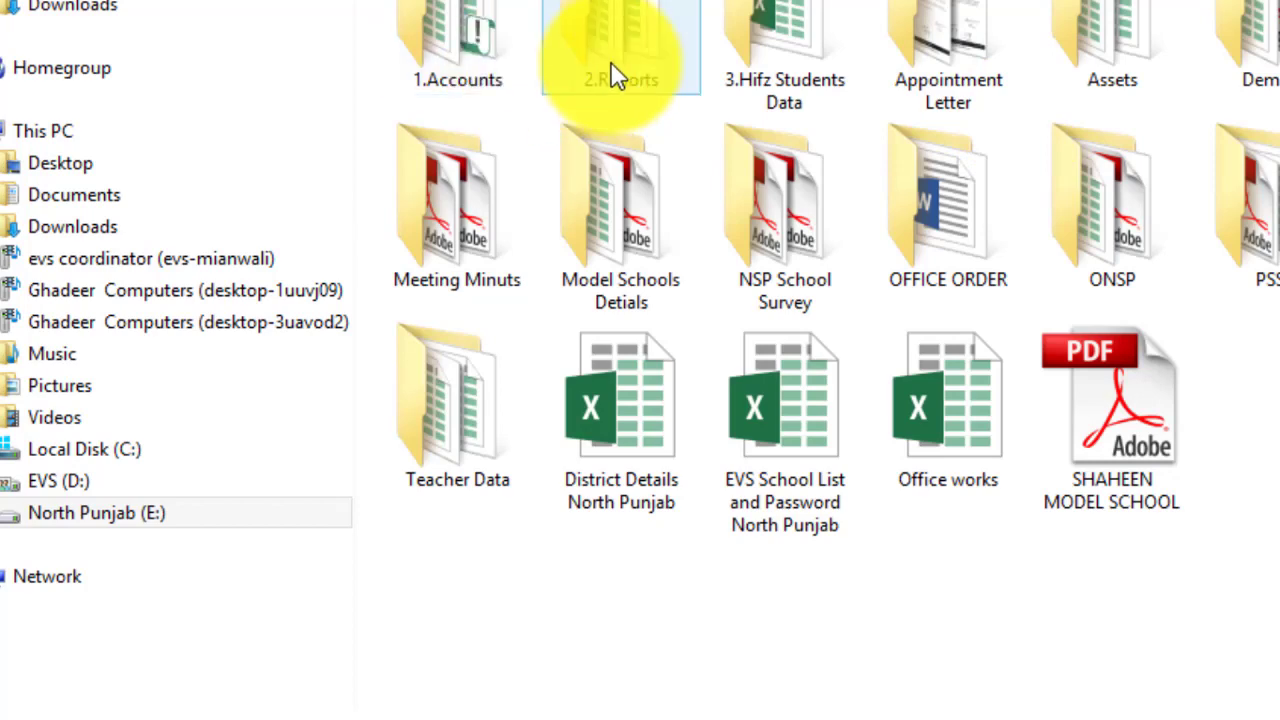
double_click(615, 78)
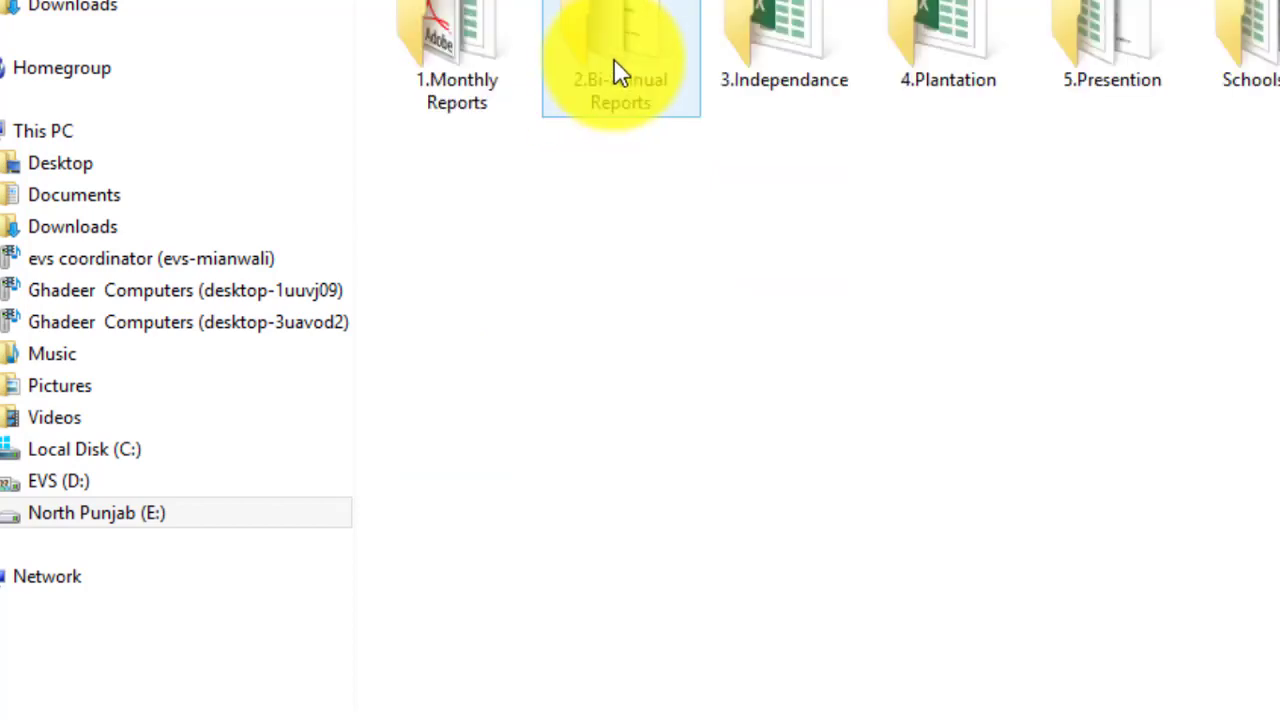
key("alt+Left")
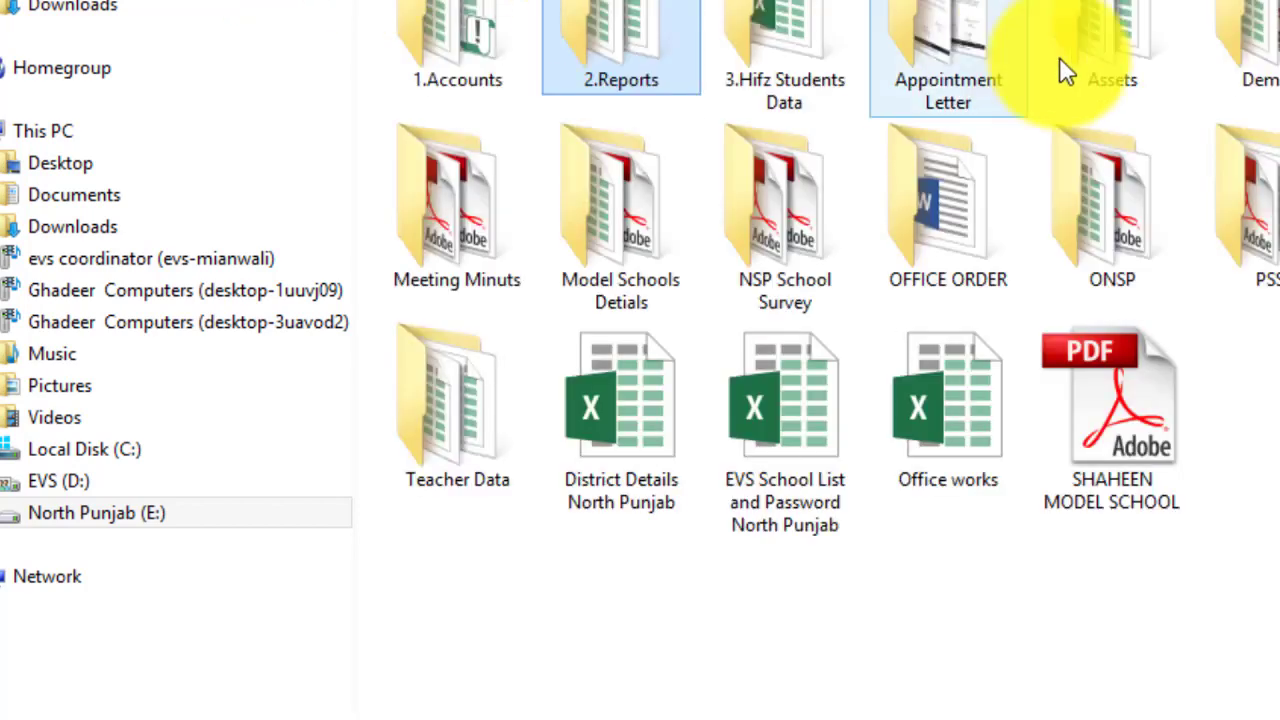
double_click(1151, 58)
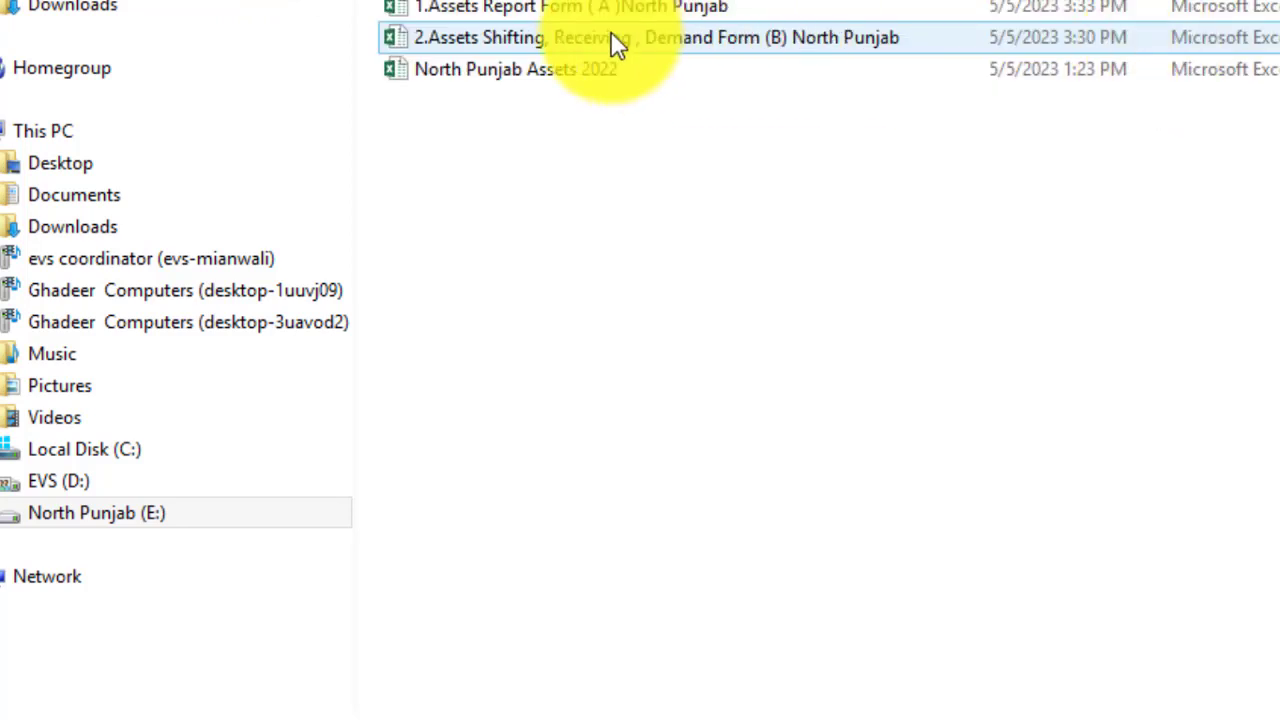
mouse_move(616, 38)
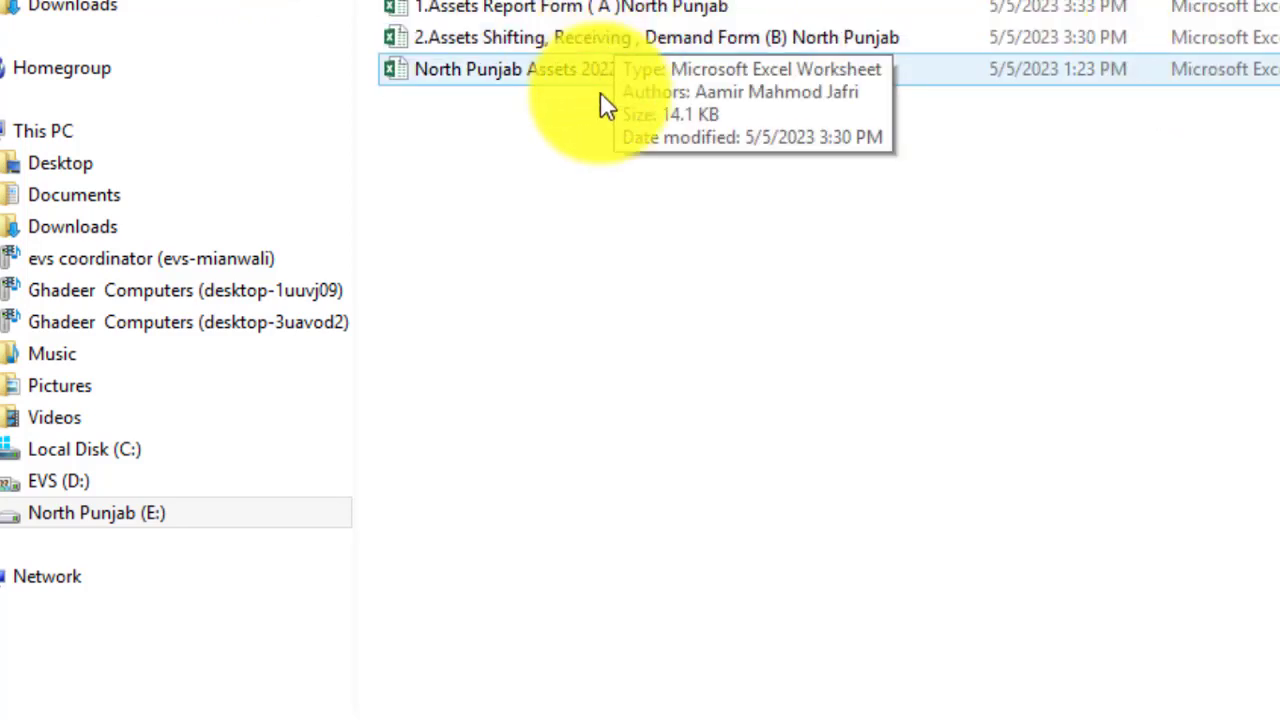
double_click(688, 36)
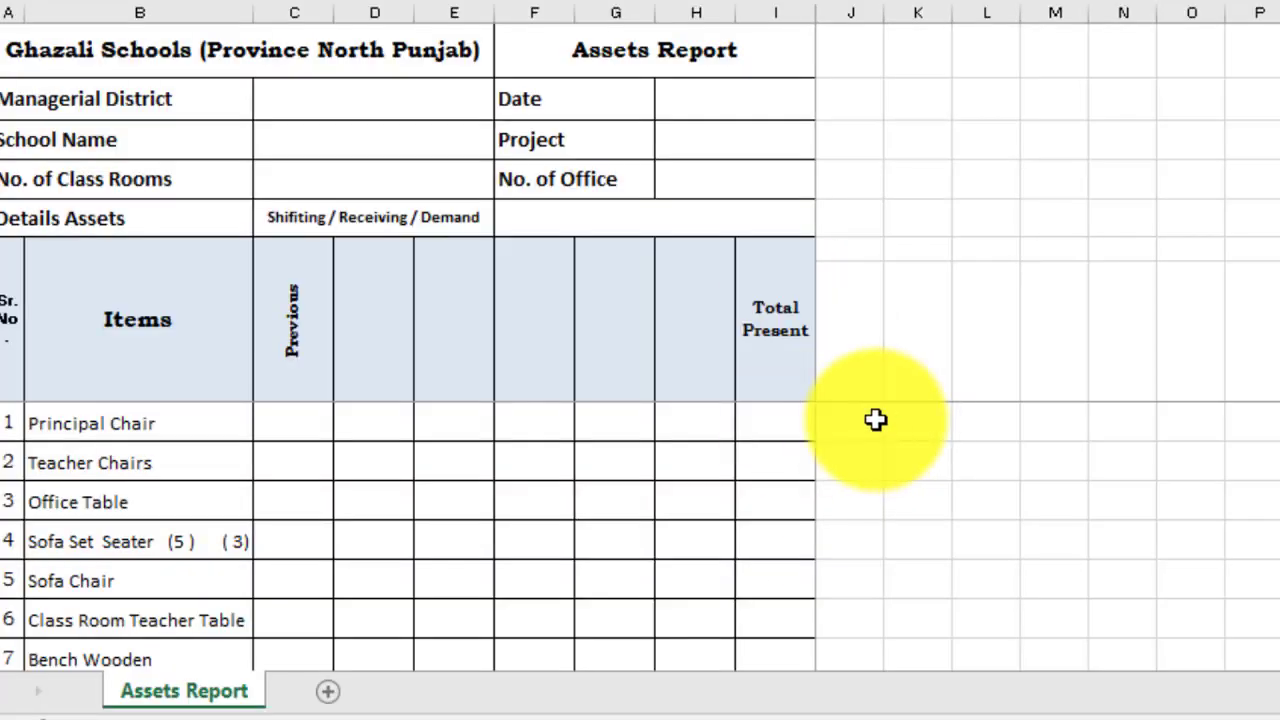
Step: Review Form B's header fields, including Managerial District, School Name, Date and the Shifting / Receiving / Demand field for Details Assets
left_click(991, 429)
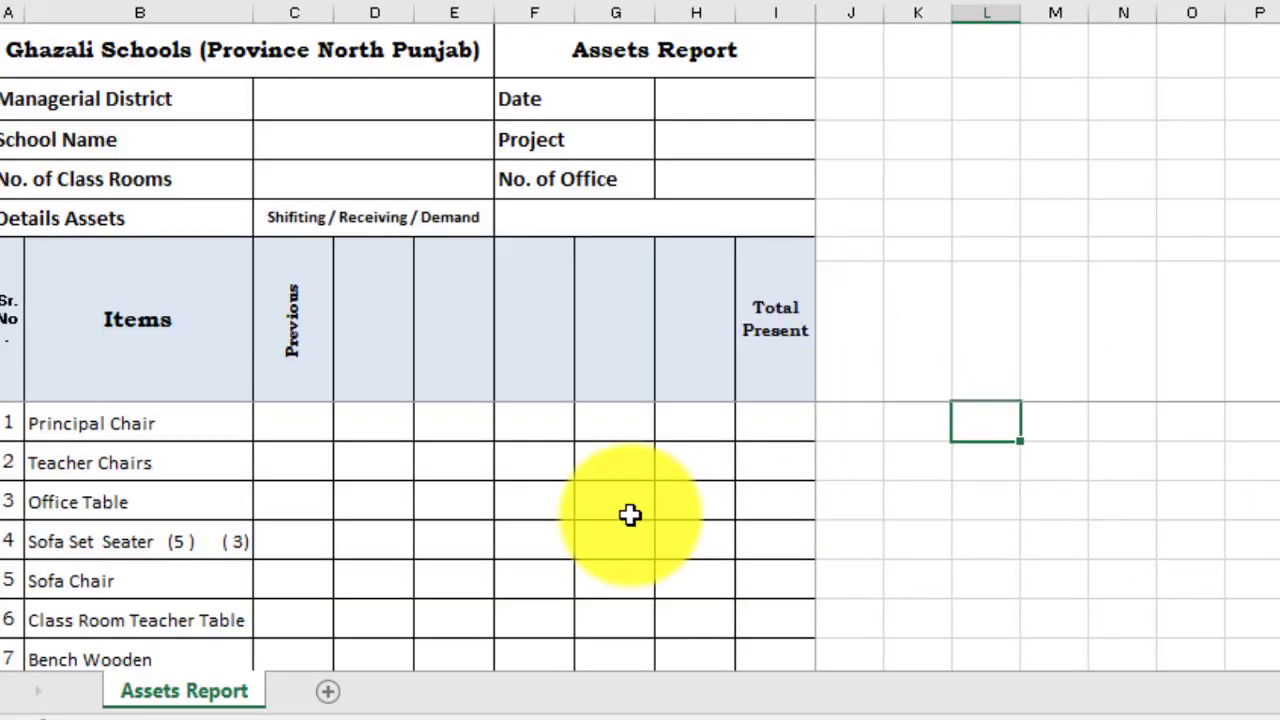
scroll(629, 515, "down", 3)
scroll(629, 515, "up", 3)
left_click(178, 110)
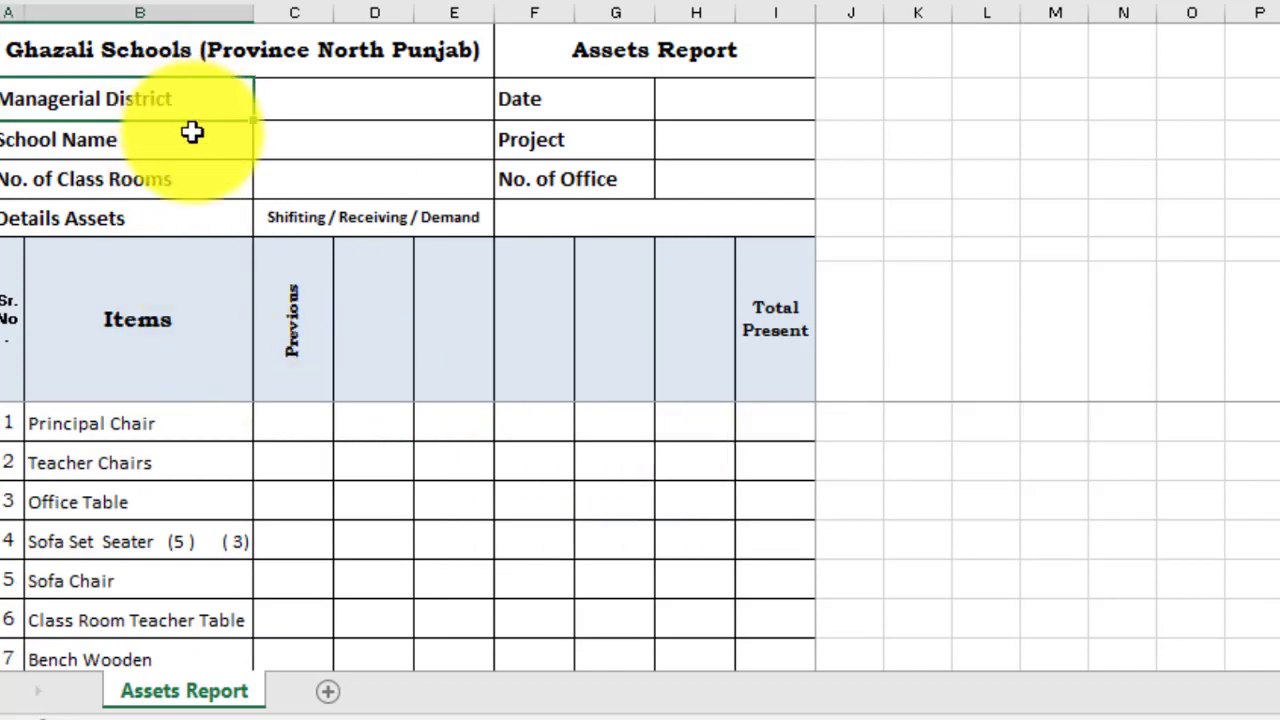
left_click(192, 134)
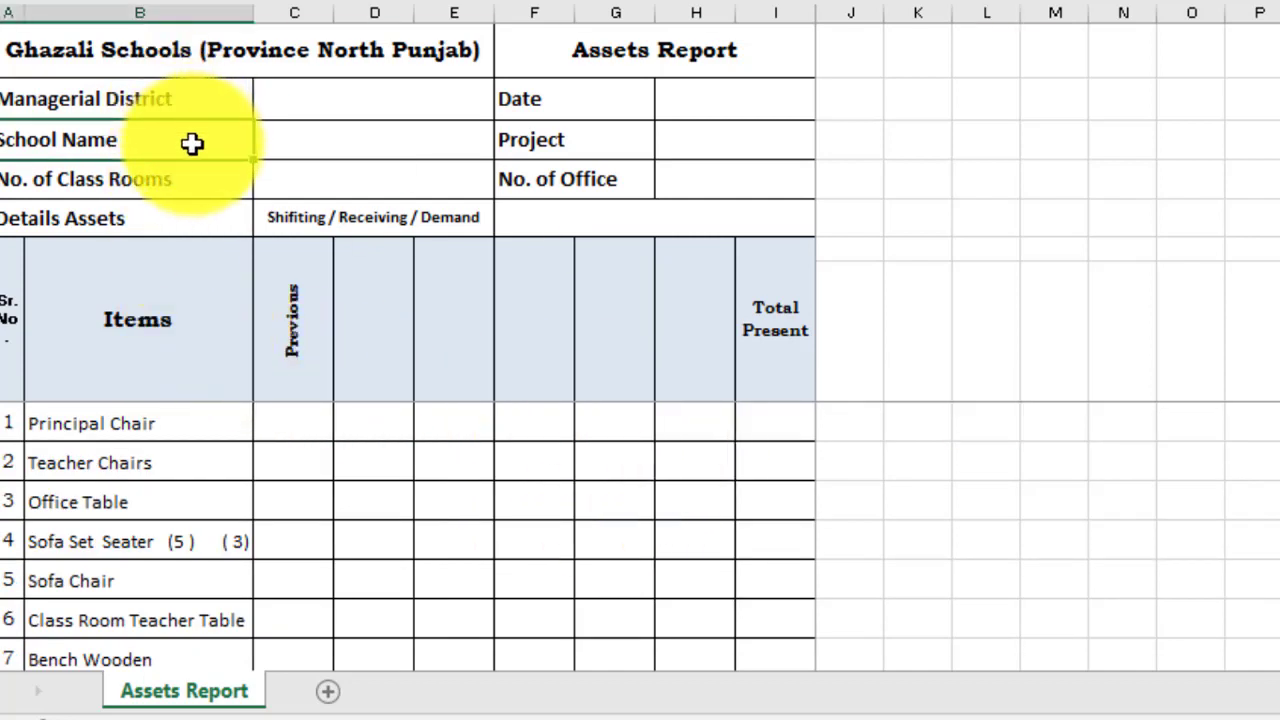
left_click(290, 105)
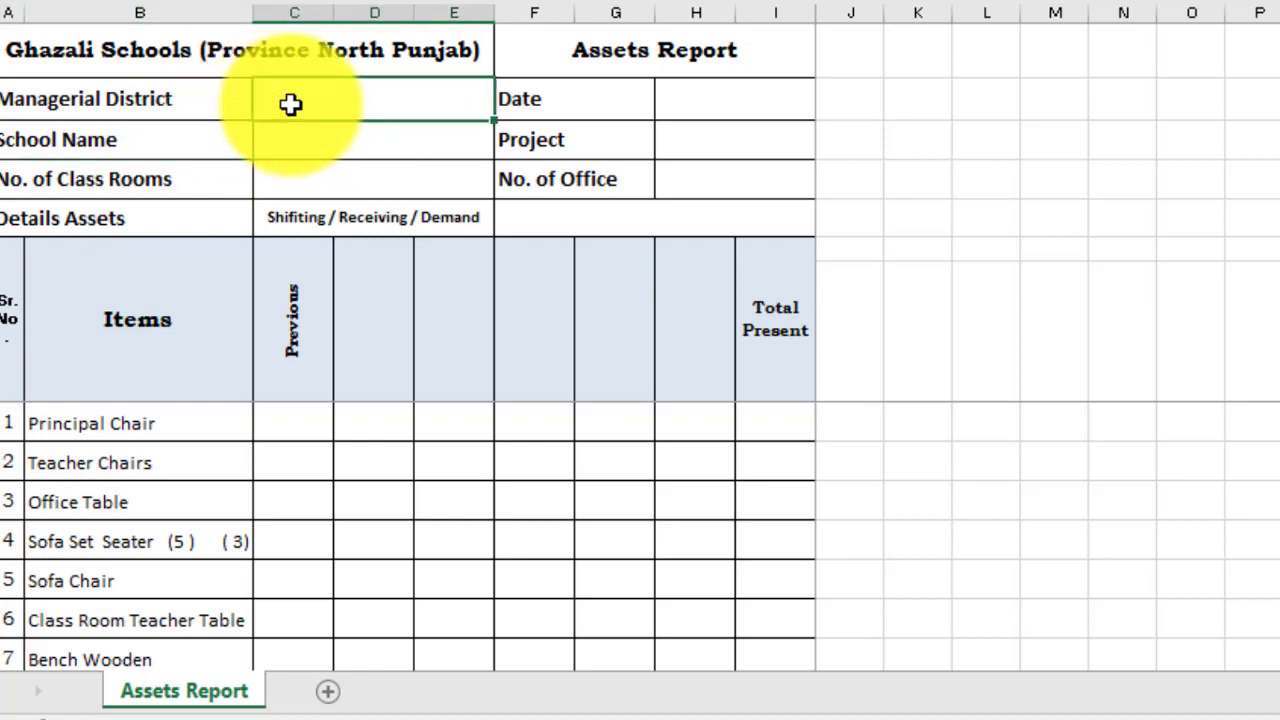
left_click(717, 103)
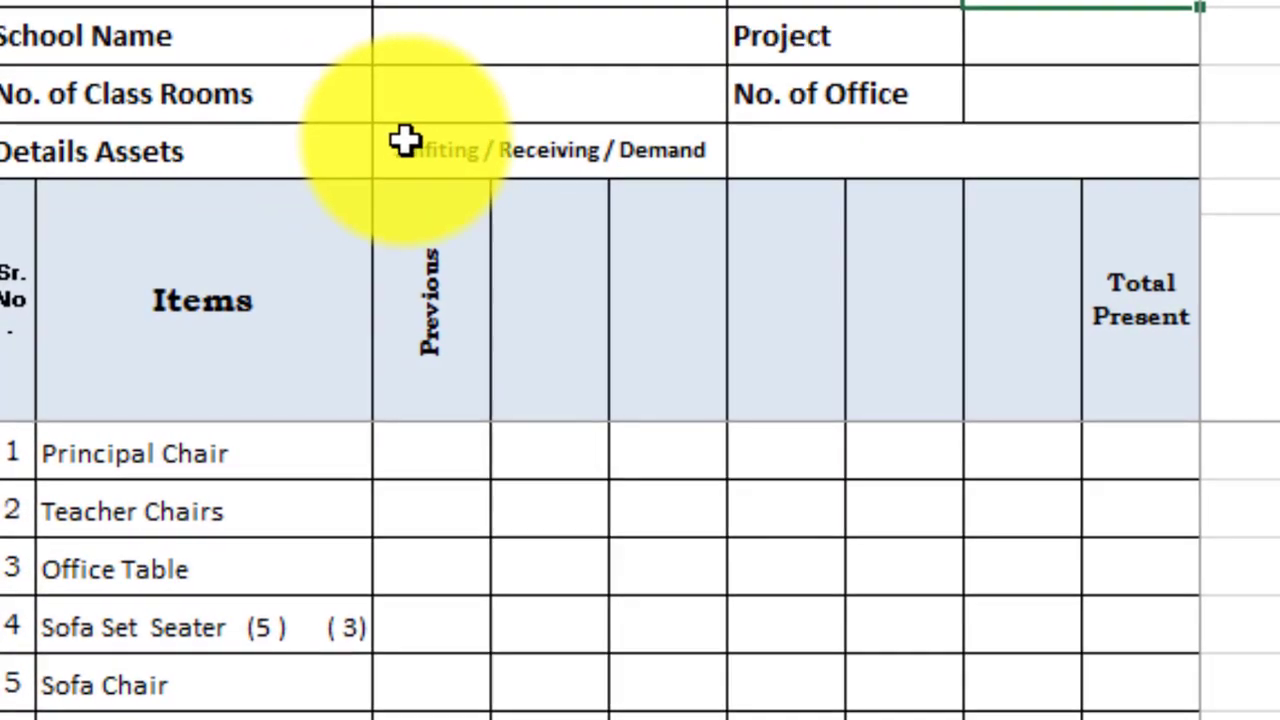
left_click(418, 140)
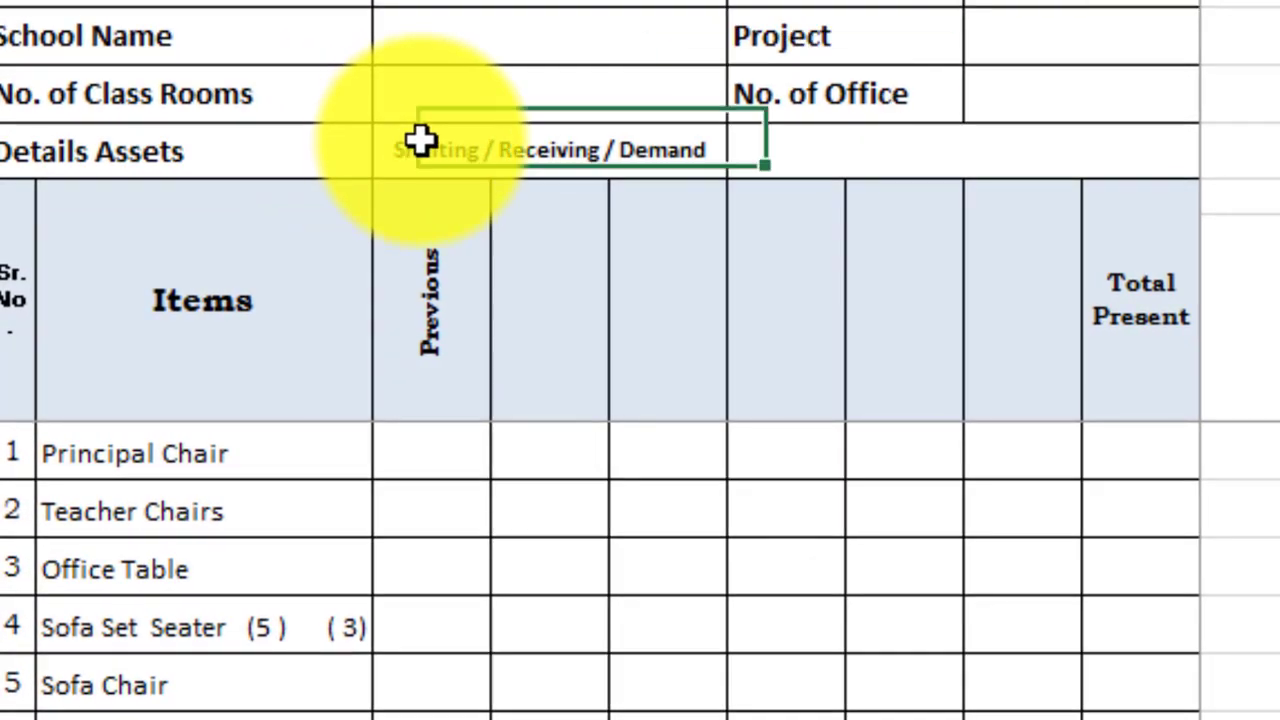
left_click(757, 154)
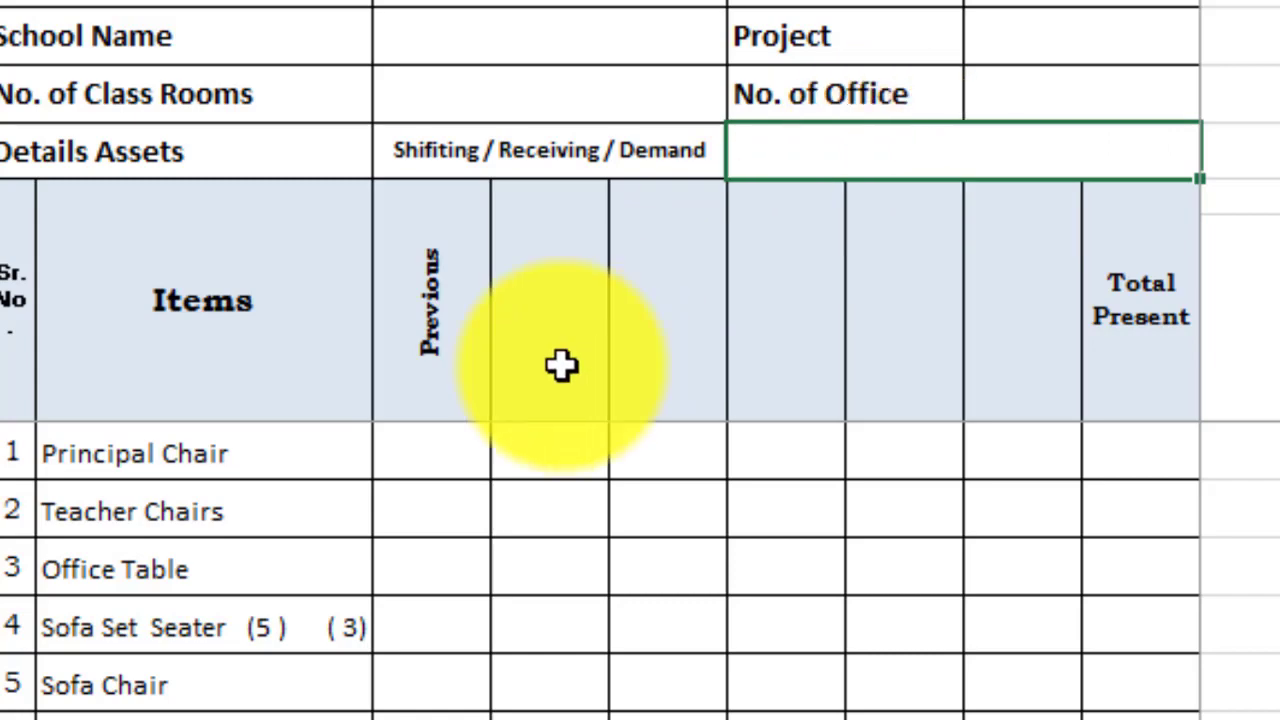
Step: Examine Form B's Previous column for Principal Chair and Teacher Chairs, along with the blank column headings that follow it
left_click(468, 450)
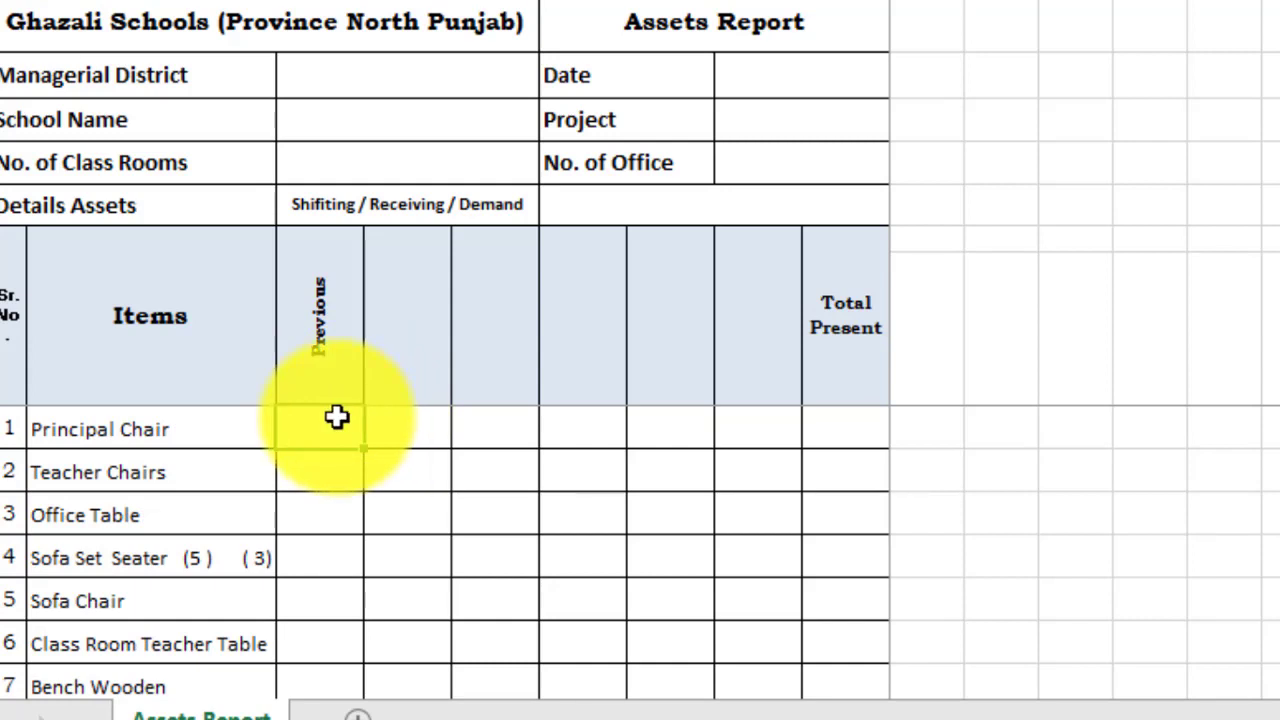
left_click(340, 474)
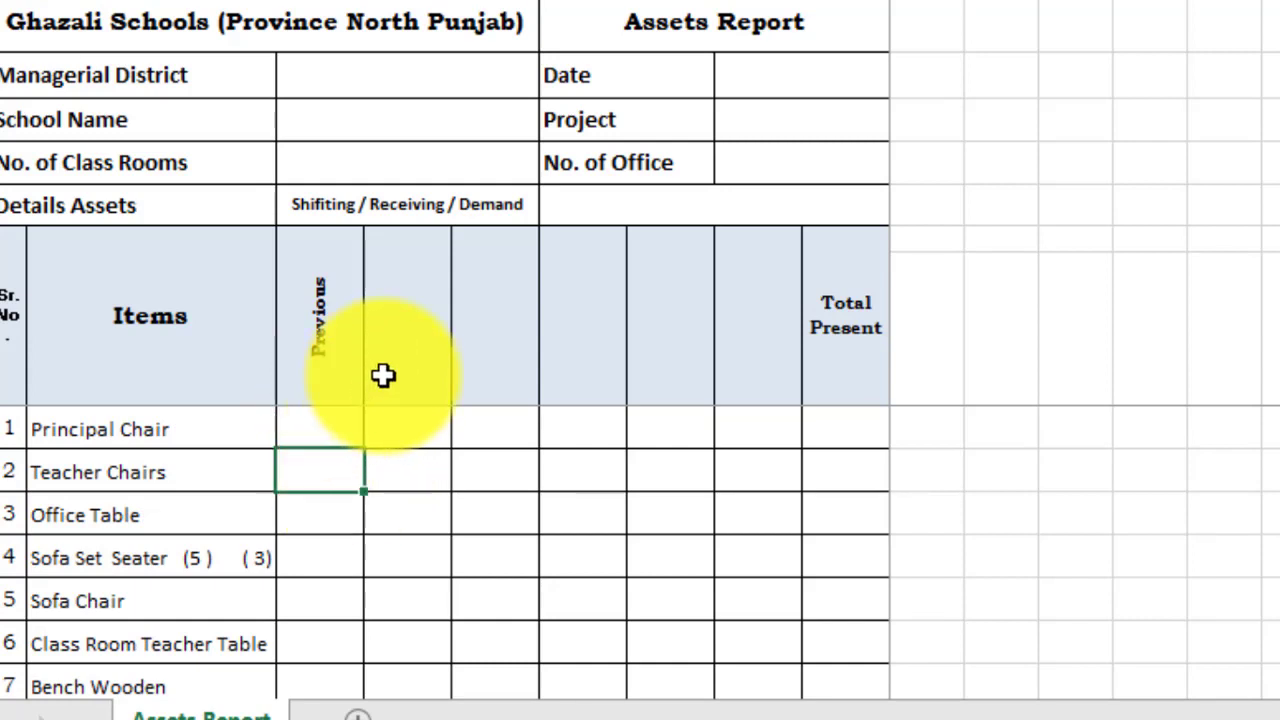
left_click(420, 375)
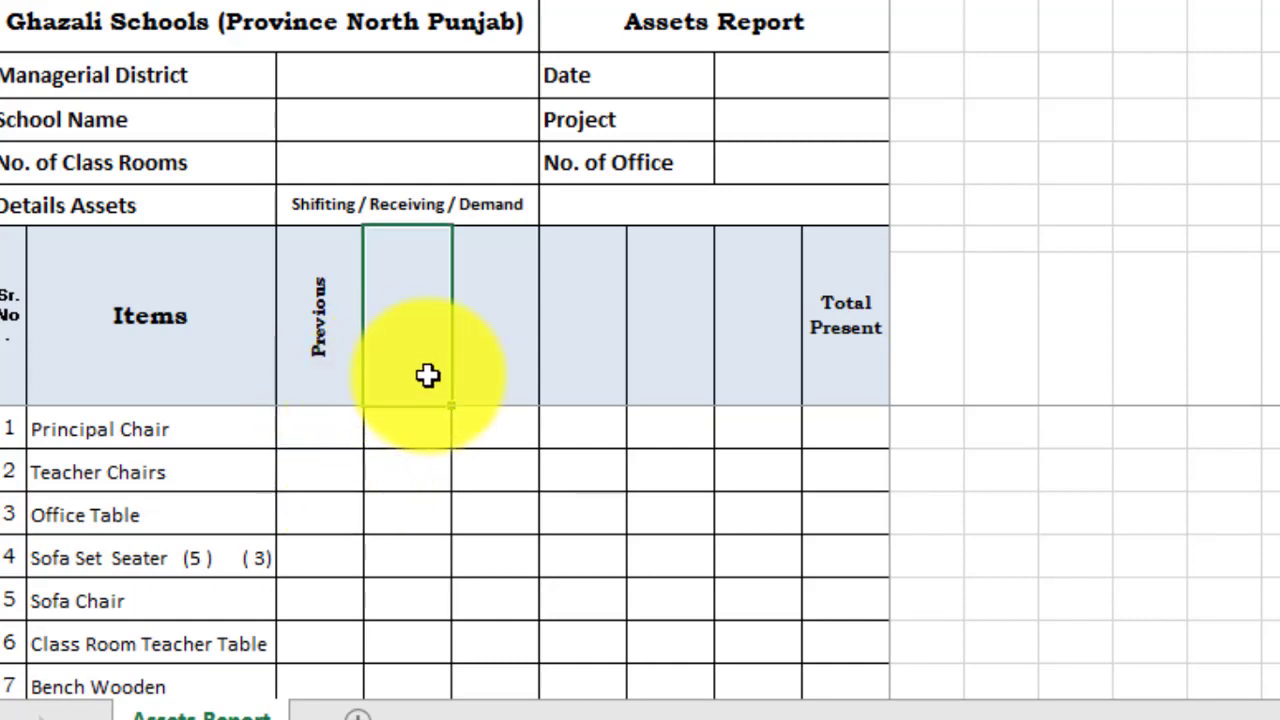
left_click(505, 369)
left_click(571, 369)
left_click(652, 369)
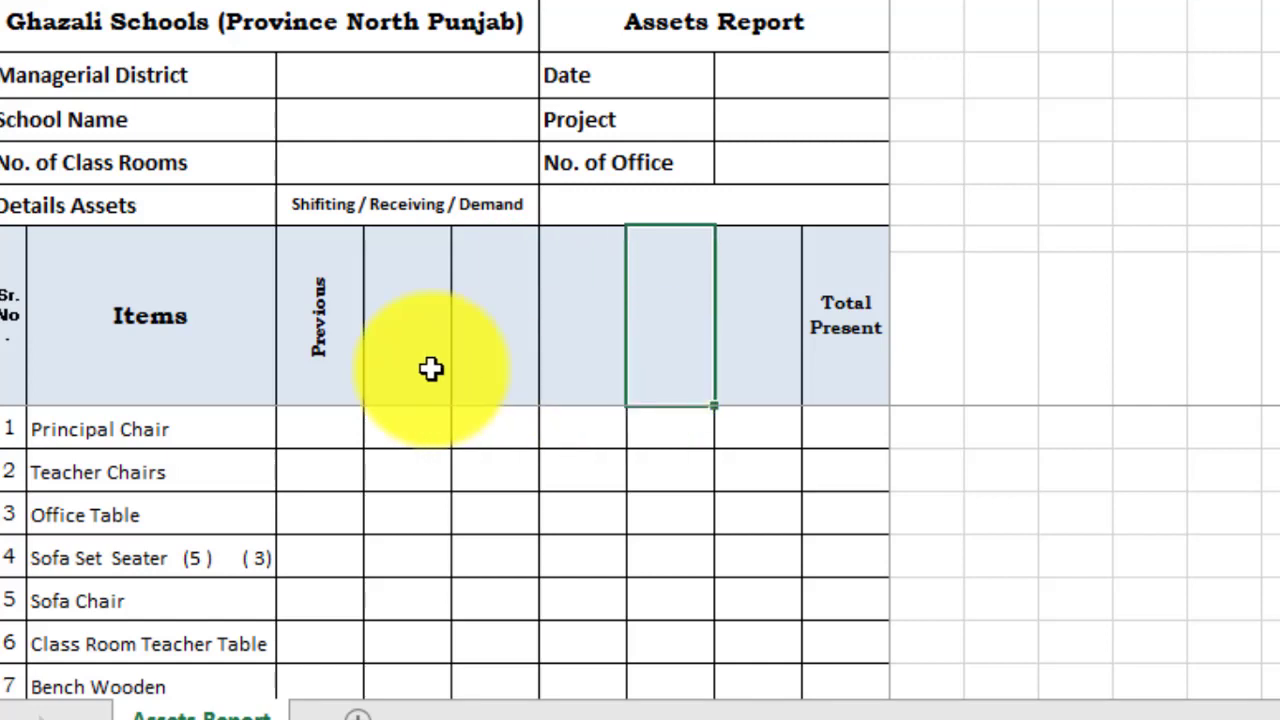
Step: Go over the blank headings again and highlight all five between Previous and Total Present
left_click(430, 369)
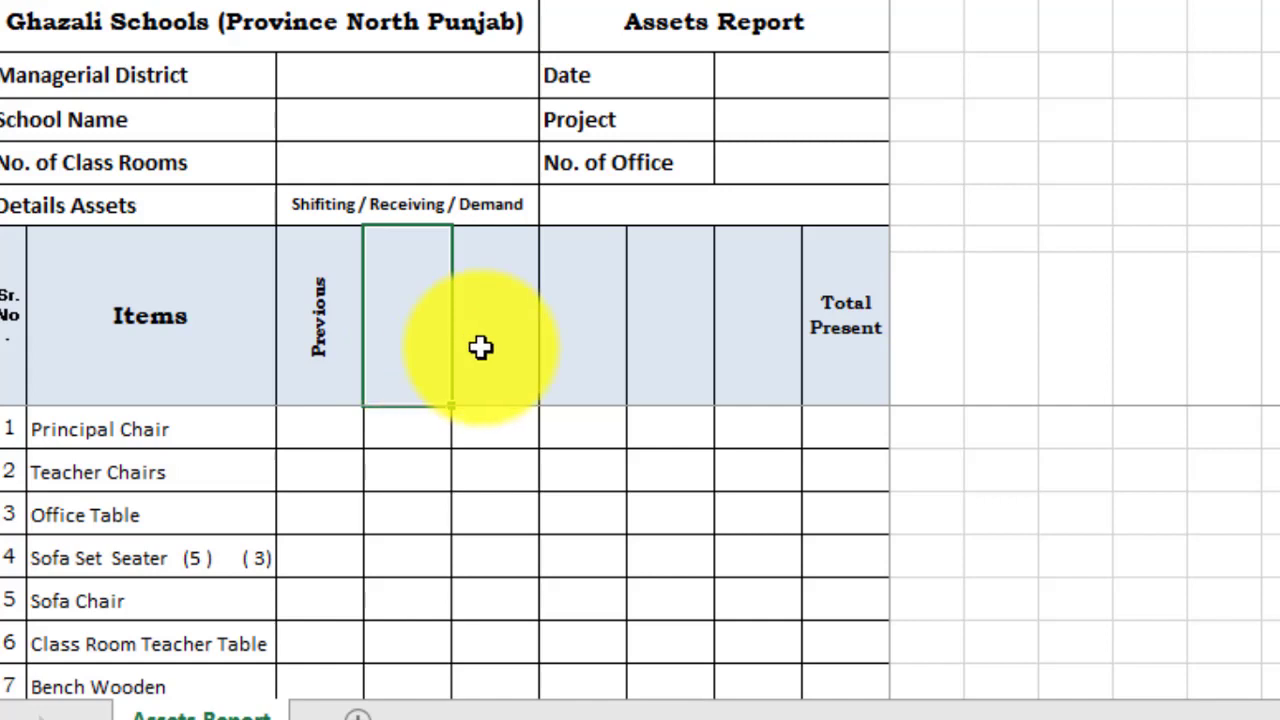
left_click(551, 349)
left_click(651, 343)
left_click(734, 343)
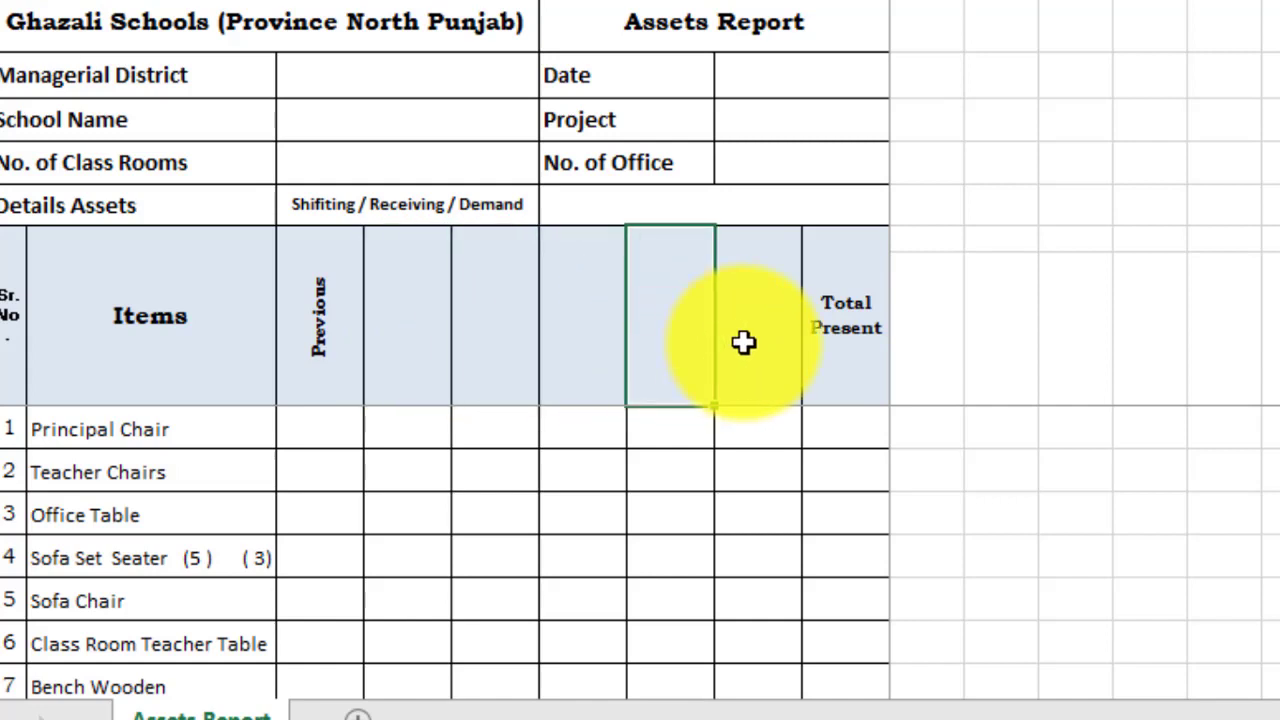
left_click_drag(743, 343, 419, 323)
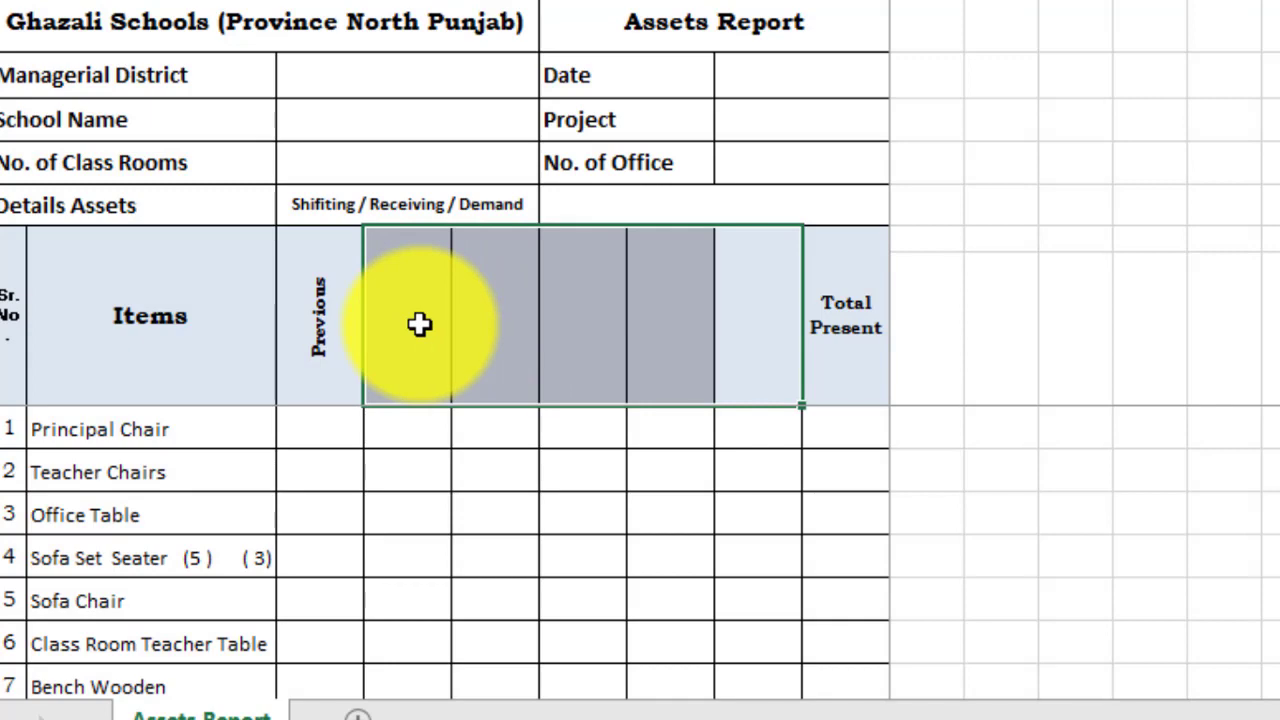
scroll(420, 380, "down", 1)
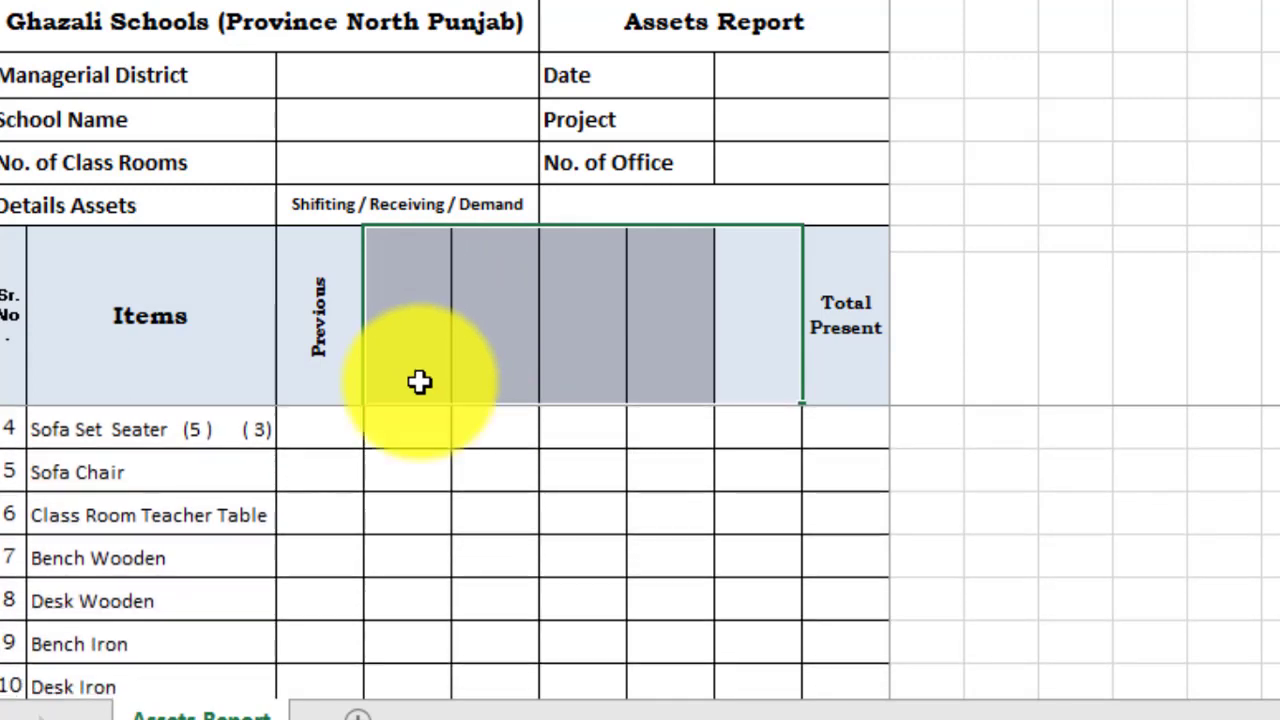
scroll(420, 420, "up", 1)
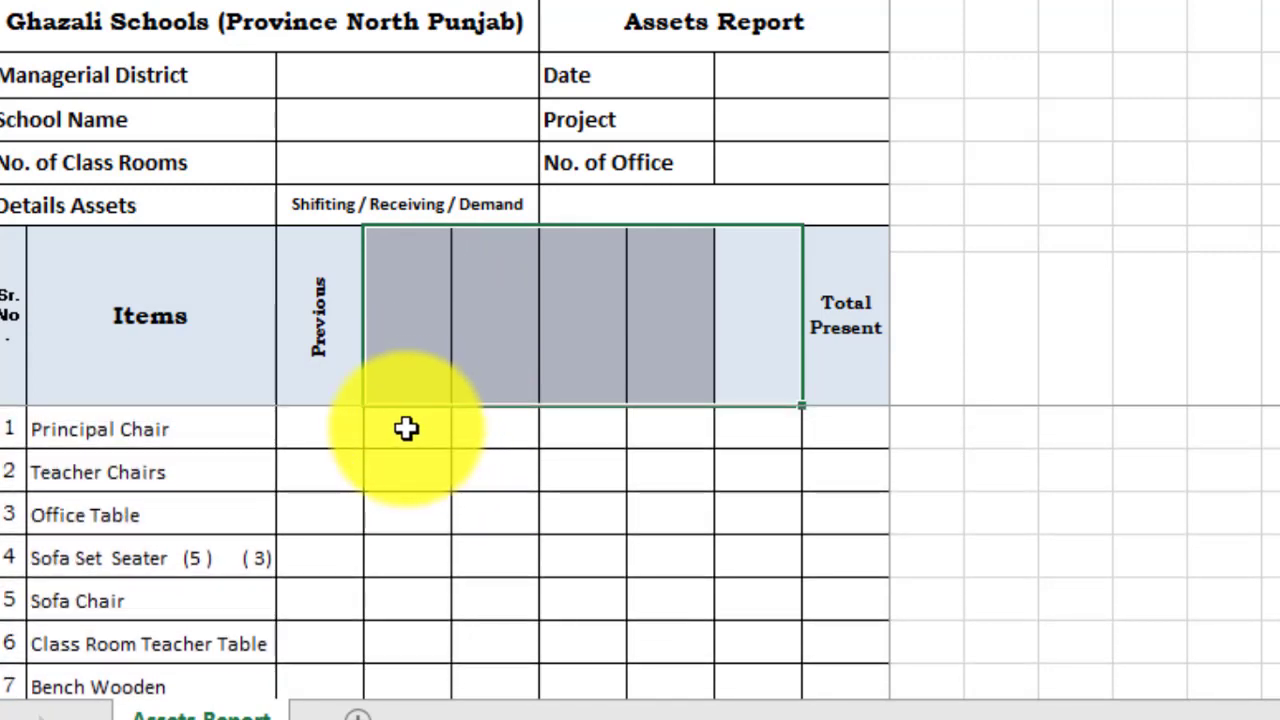
Step: Revisit the Previous heading and the blank Managerial District and School Name fields of Form B
left_click(347, 361)
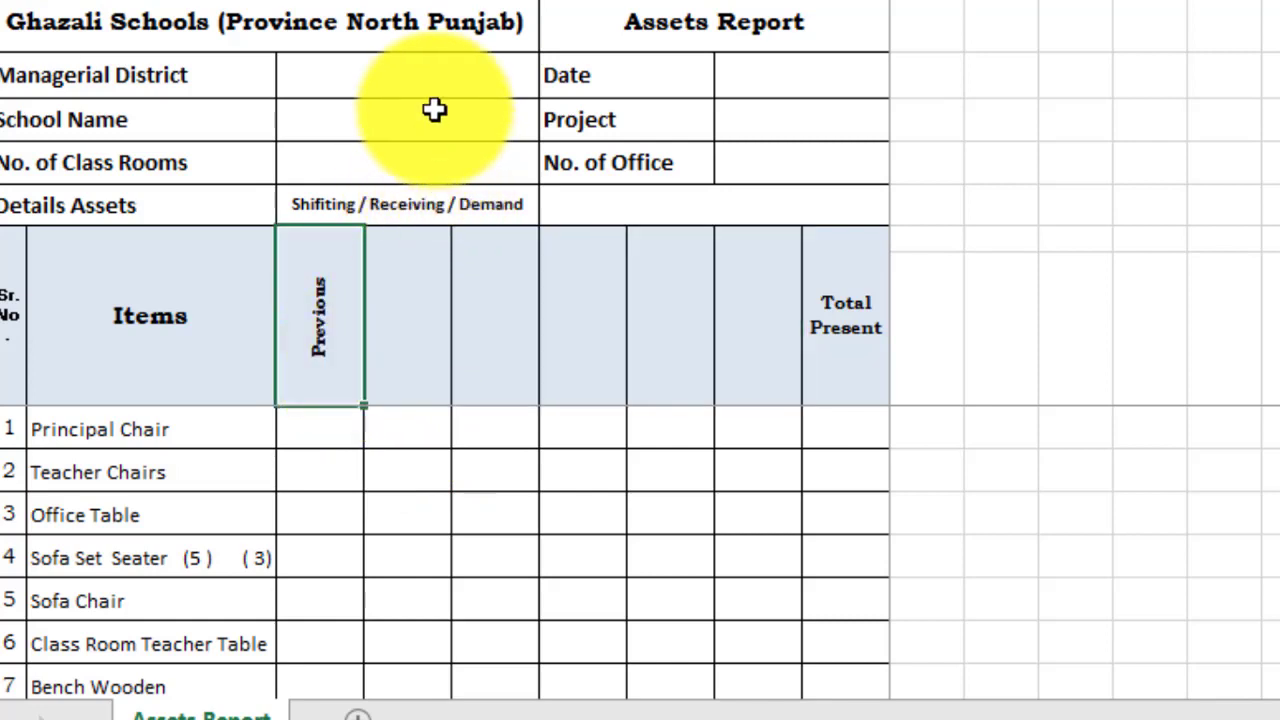
left_click(376, 84)
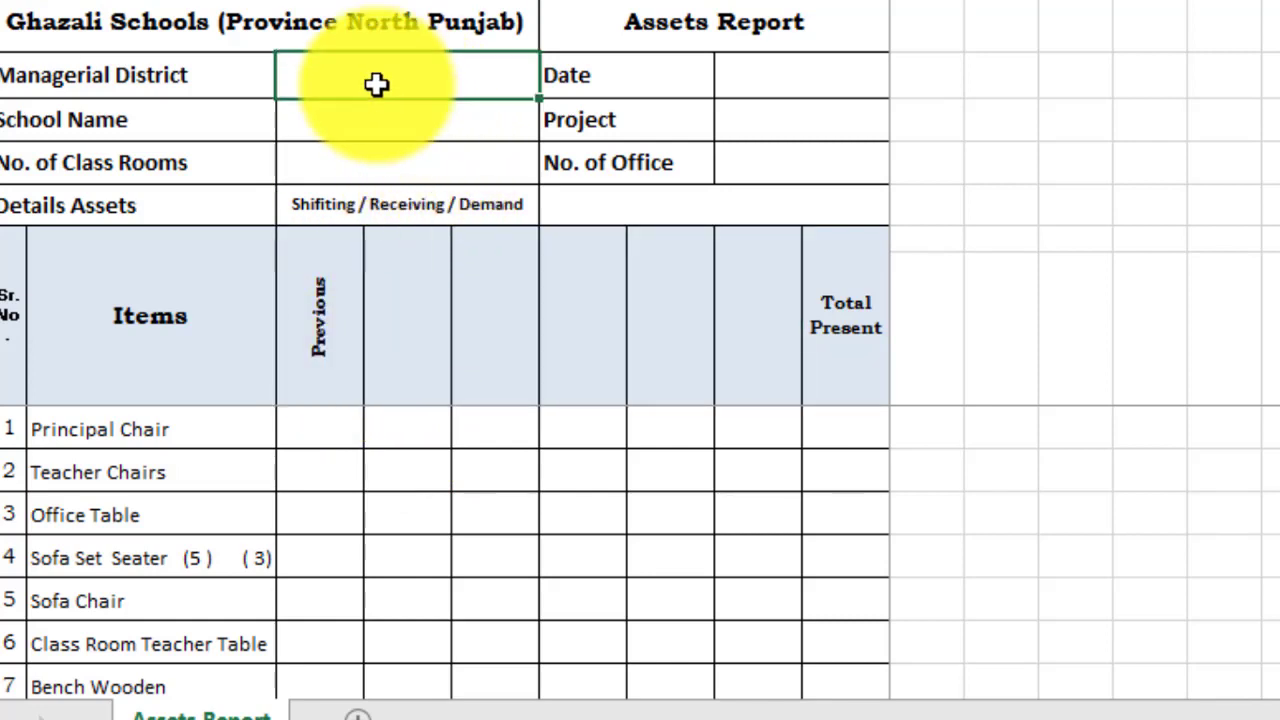
left_click(376, 118)
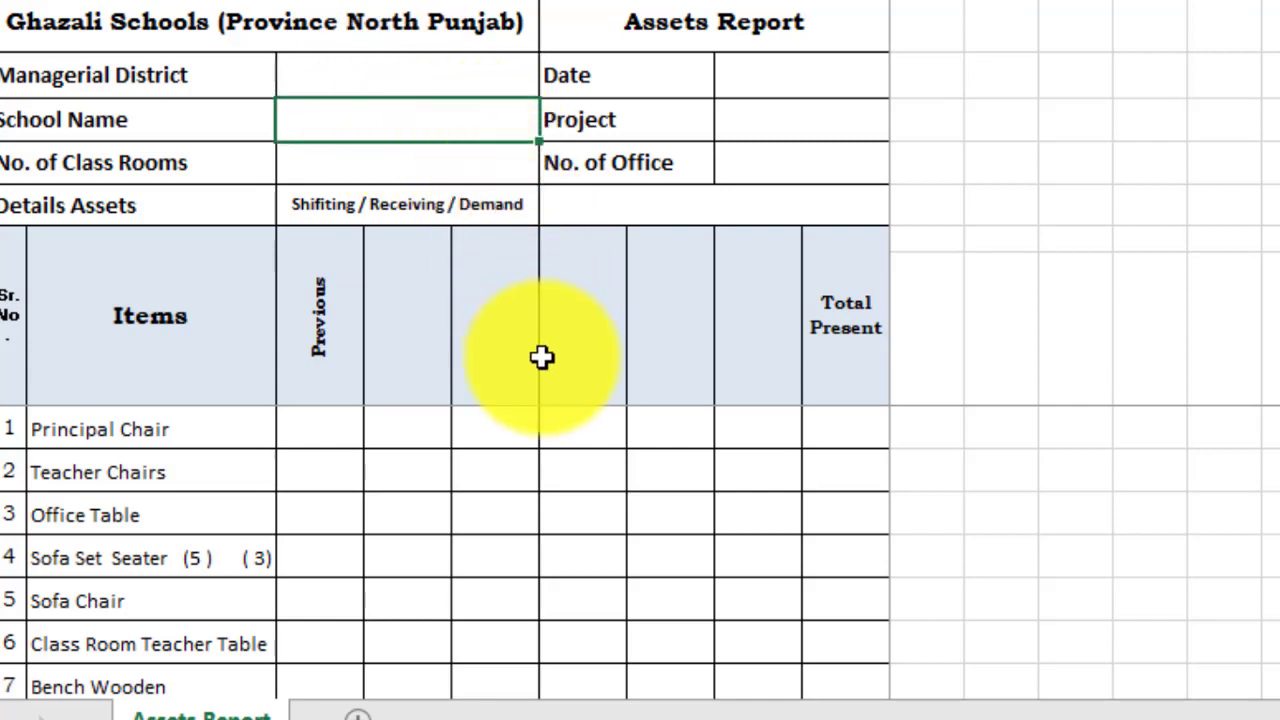